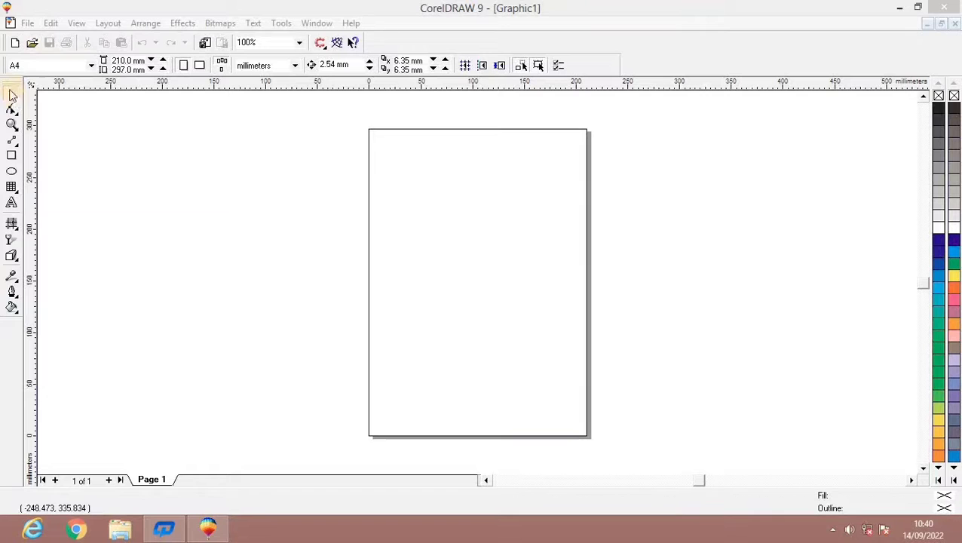
left_click(256, 124)
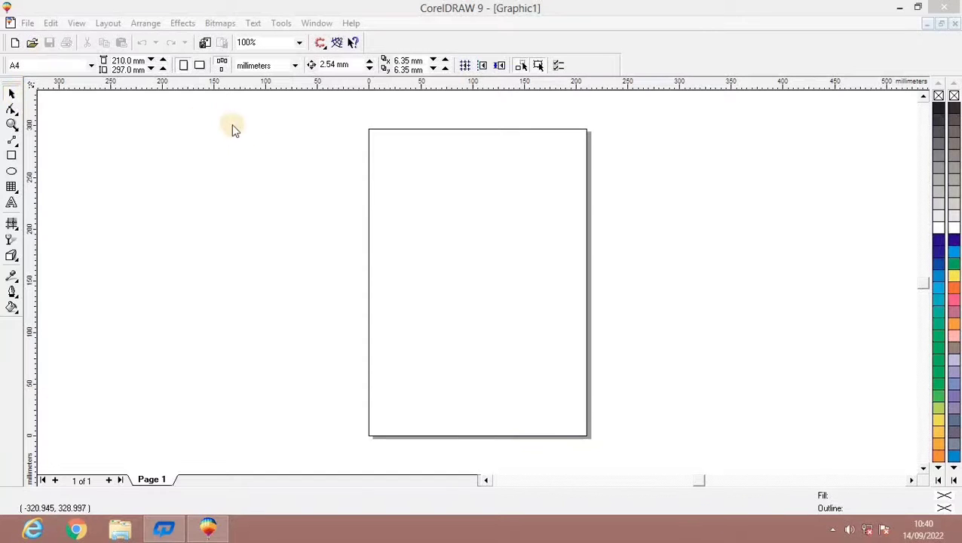
left_click(292, 258)
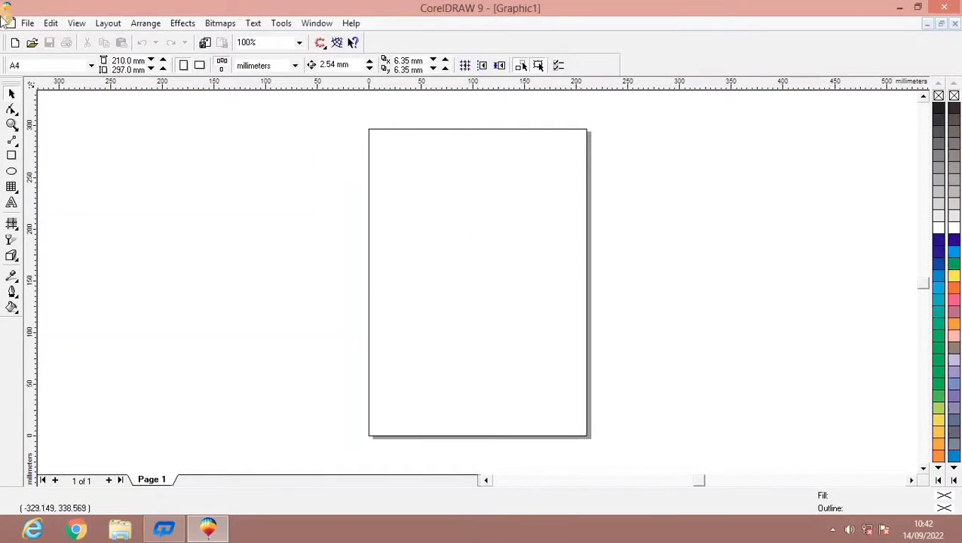
Set the page size to Legal.
left_click(90, 65)
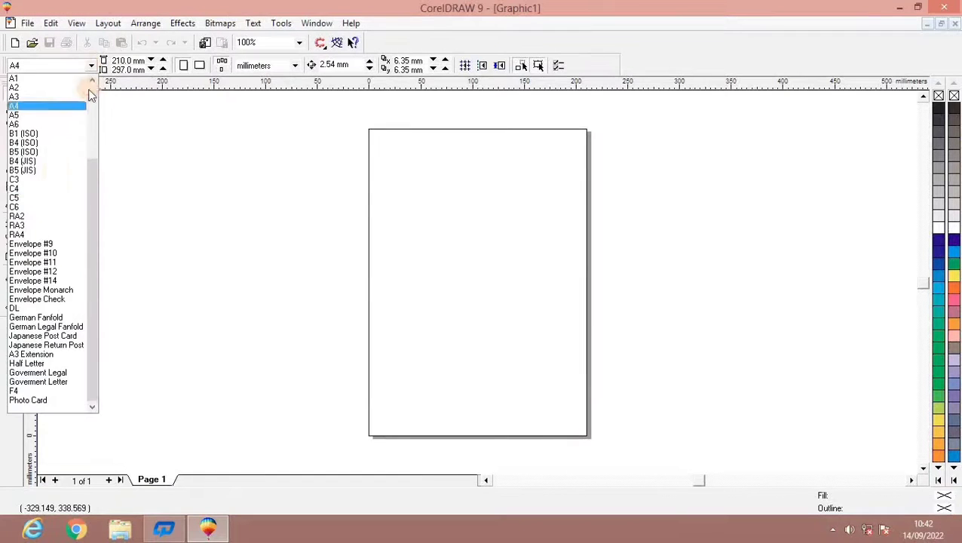
left_click_drag(93, 208, 94, 90)
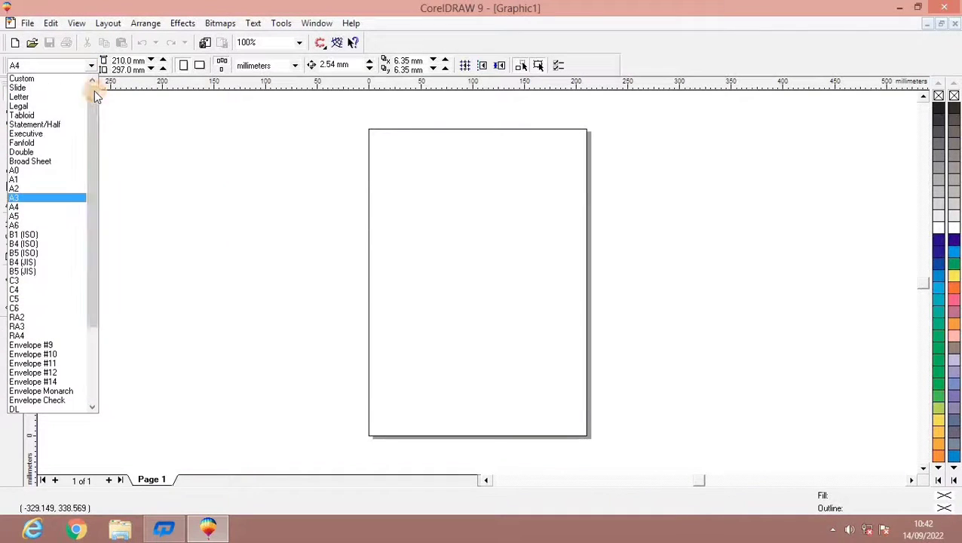
left_click(54, 112)
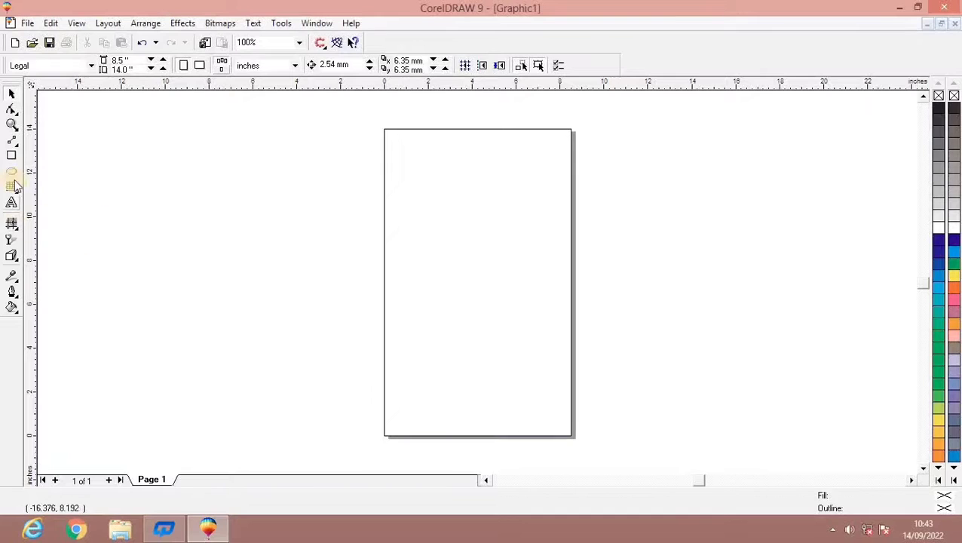
Draw a rectangle about 7.9 by 6.9 inches on the pasteboard beside the page and fill it with light blue.
left_click(11, 155)
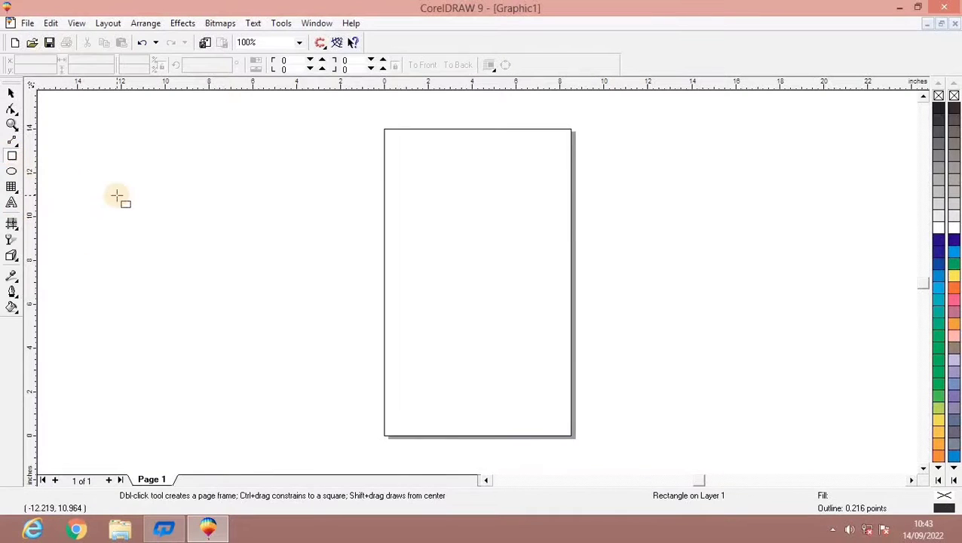
left_click_drag(163, 198, 338, 349)
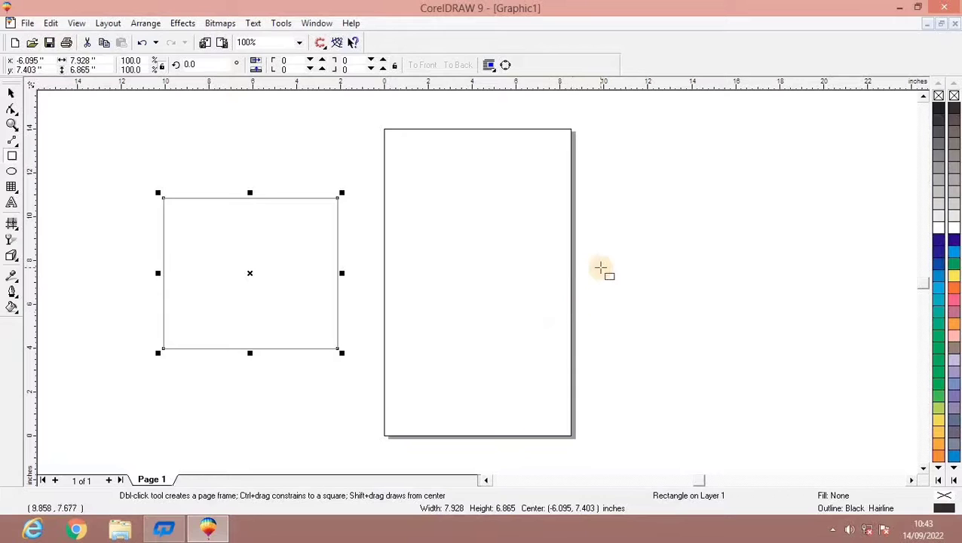
left_click(938, 226)
left_click(937, 256)
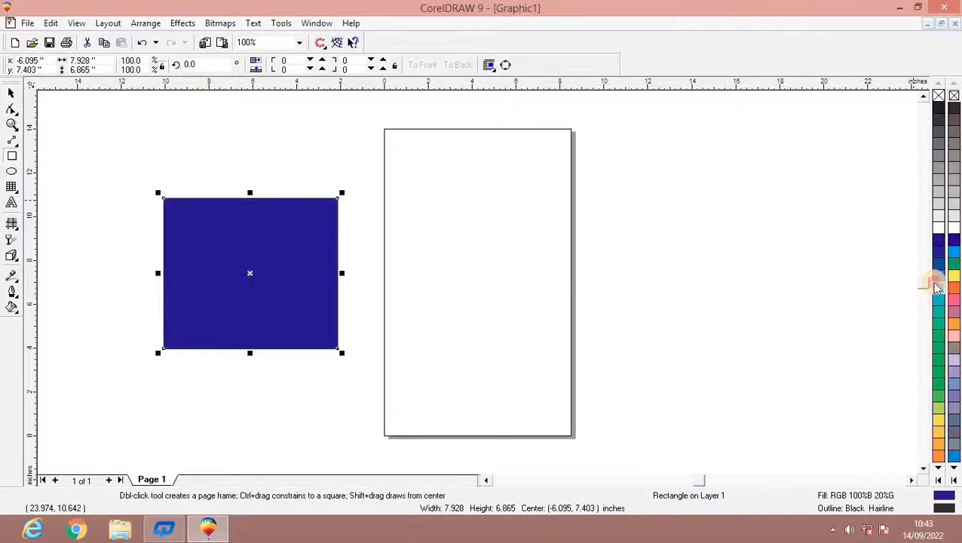
left_click(937, 287)
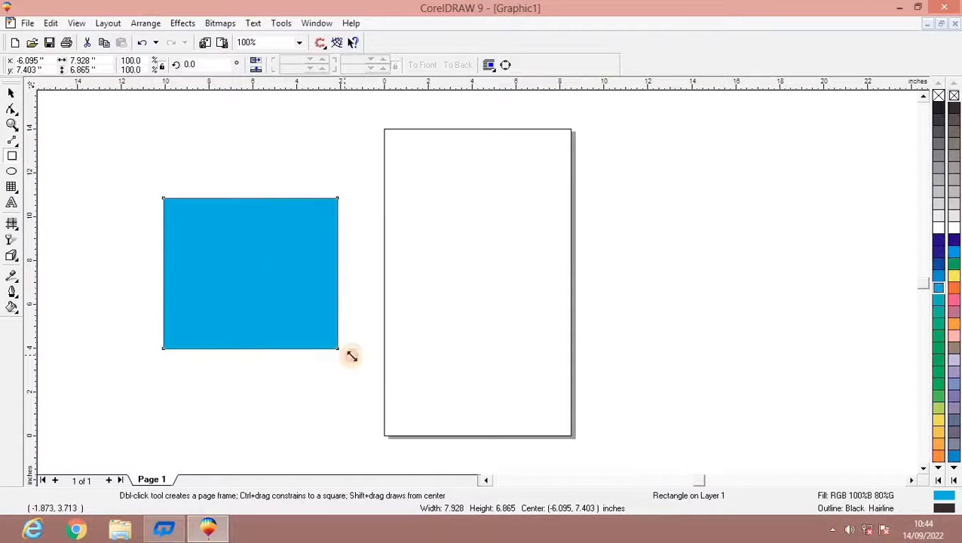
Resize the blue rectangle to about 9.7 by 6.1 inches, keeping it beside the page.
left_click_drag(342, 353, 386, 390)
left_click_drag(388, 294, 484, 289)
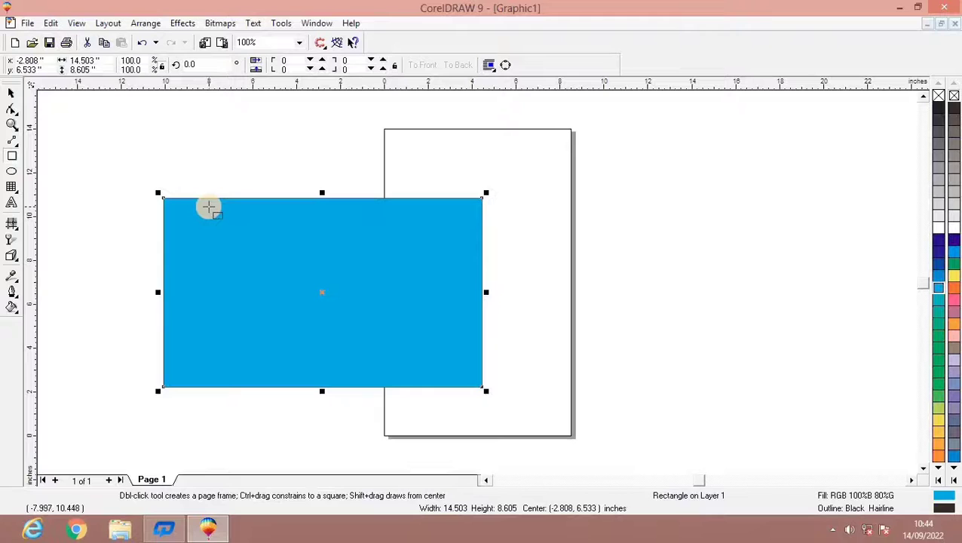
left_click_drag(321, 193, 316, 238)
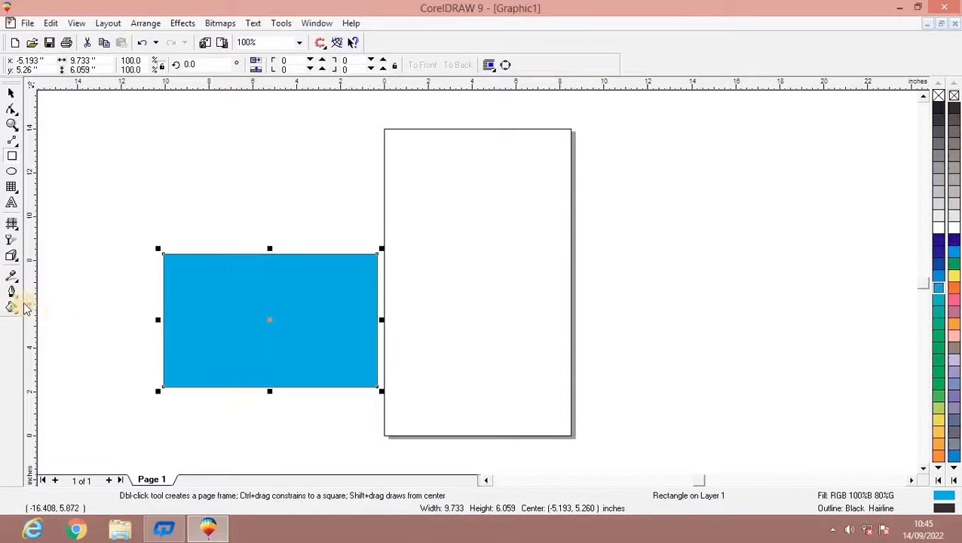
Apply a two-color linear fountain fill from black to white to the rectangle.
left_click(13, 306)
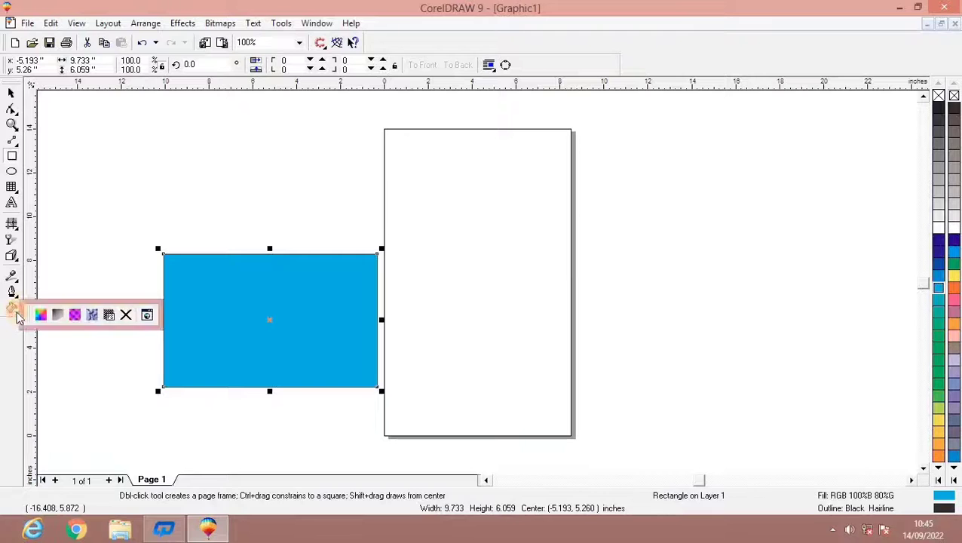
left_click(55, 316)
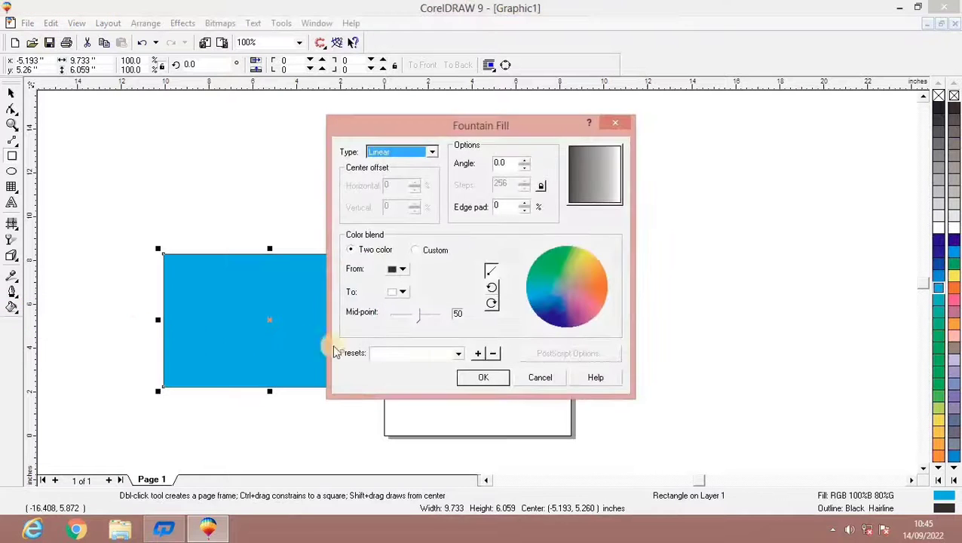
left_click(480, 377)
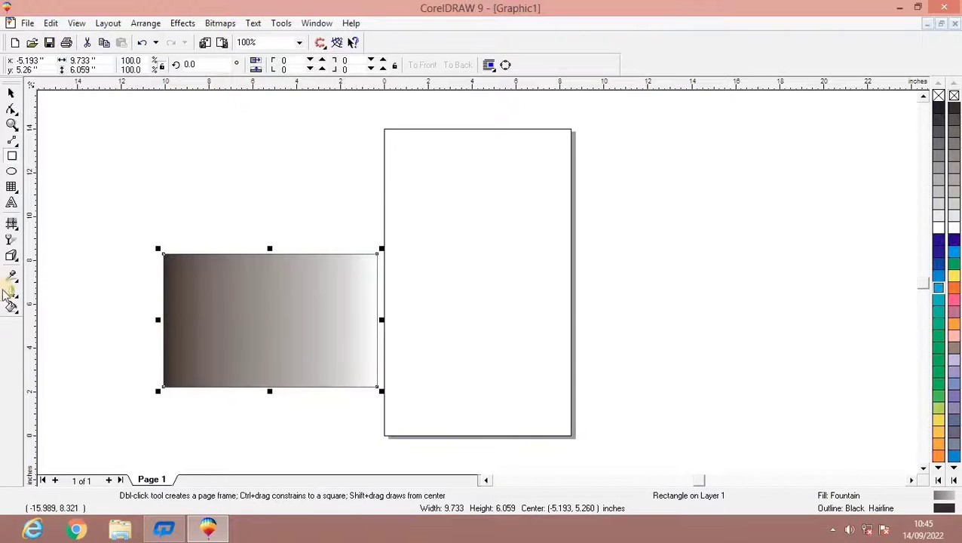
Change the rectangle's fountain fill to a radial blend from green to white with a mid-point of 56.
left_click(11, 307)
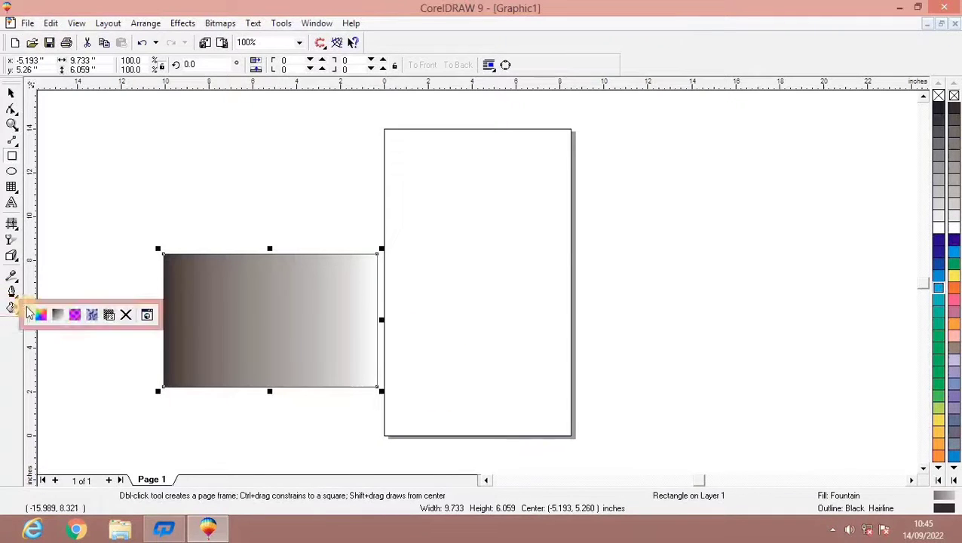
left_click(63, 317)
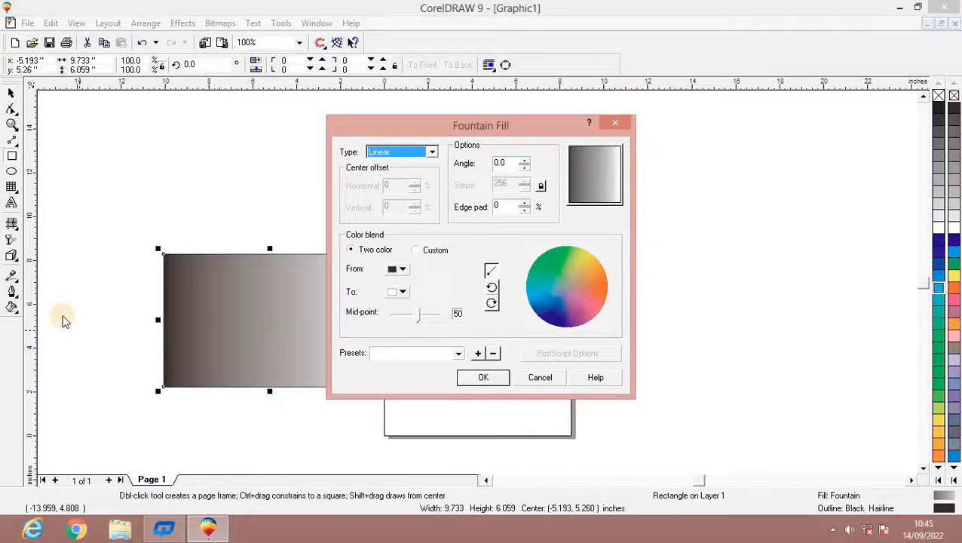
left_click(396, 269)
left_click(404, 306)
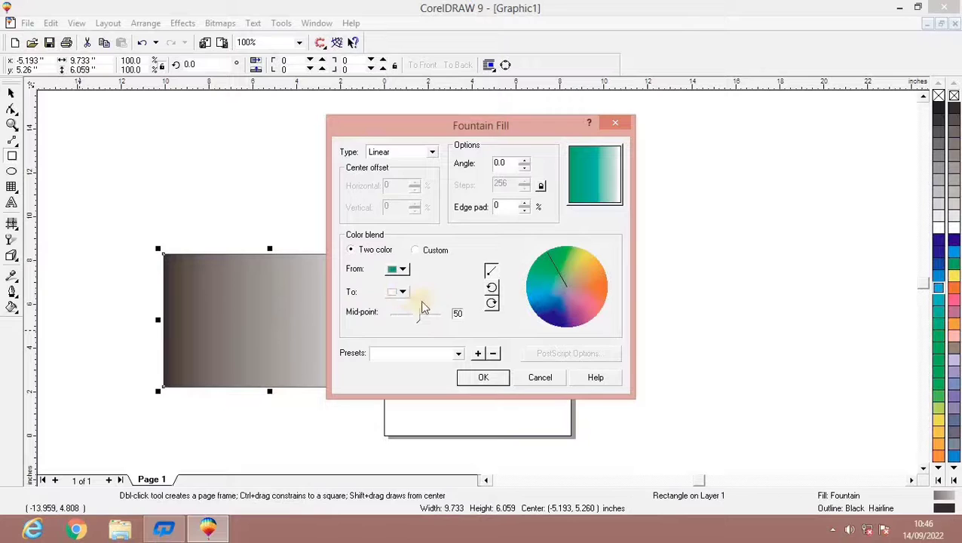
mouse_move(419, 315)
left_mouse_down()
mouse_move(405, 318)
mouse_move(435, 323)
mouse_move(410, 316)
mouse_move(430, 318)
mouse_move(421, 321)
left_mouse_up()
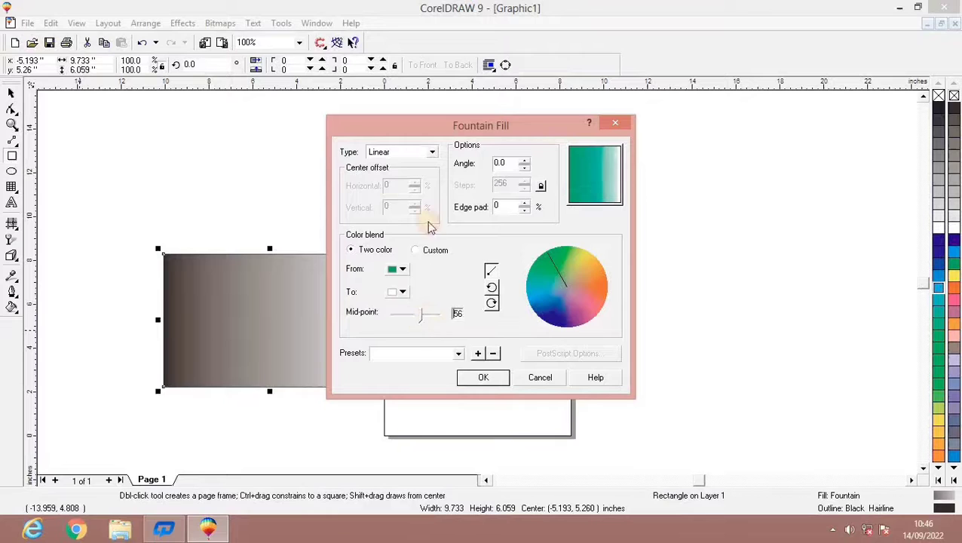
left_click(433, 153)
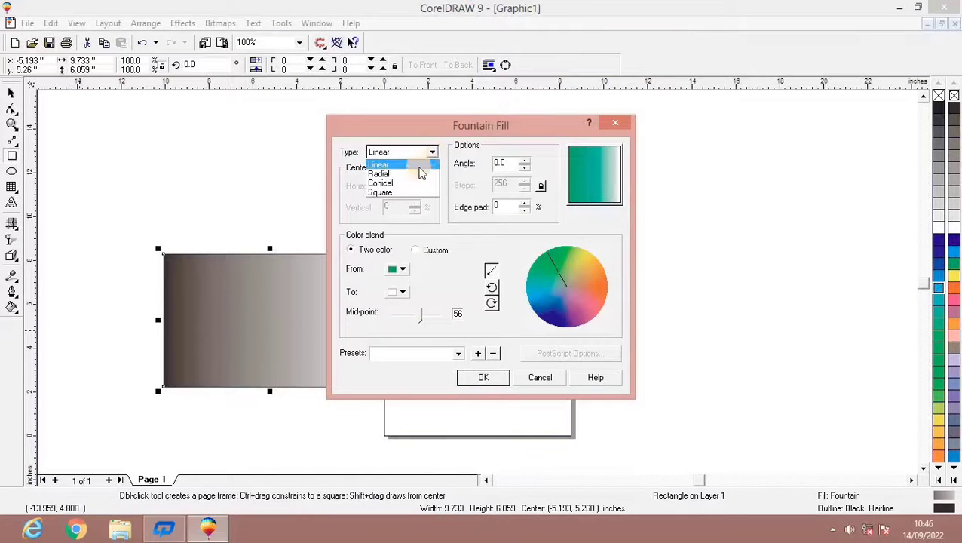
left_click(411, 174)
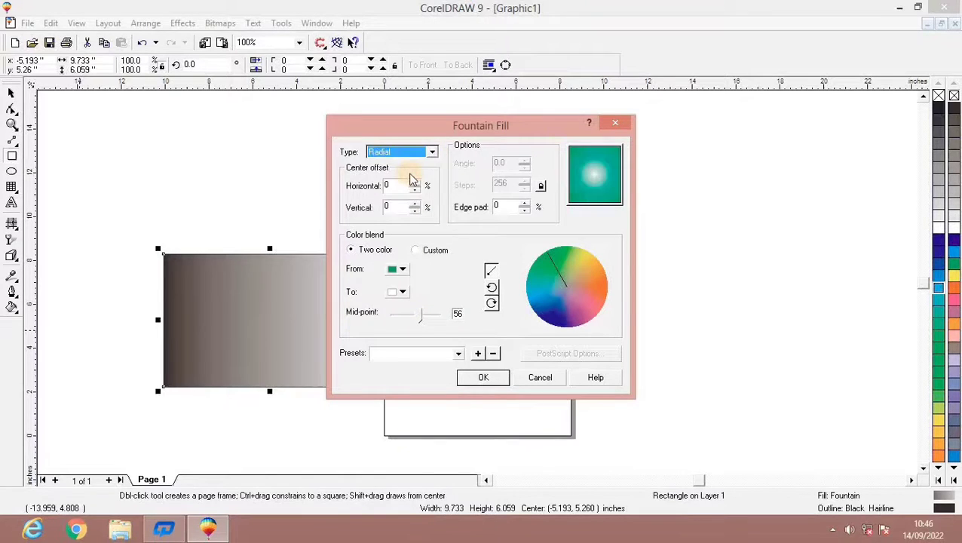
left_click(472, 376)
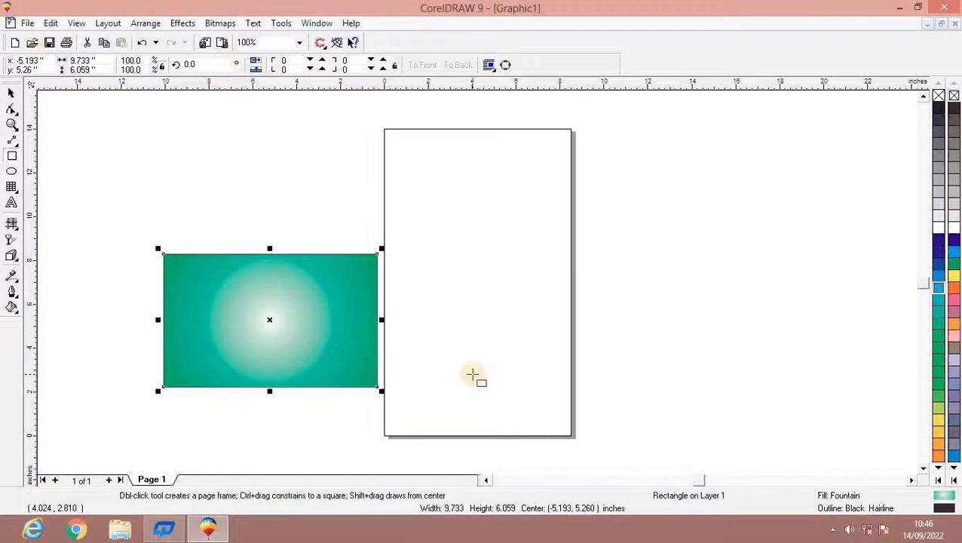
Add a drop shadow to the green rectangle, directed from its left side to just beyond its right side.
left_click(12, 92)
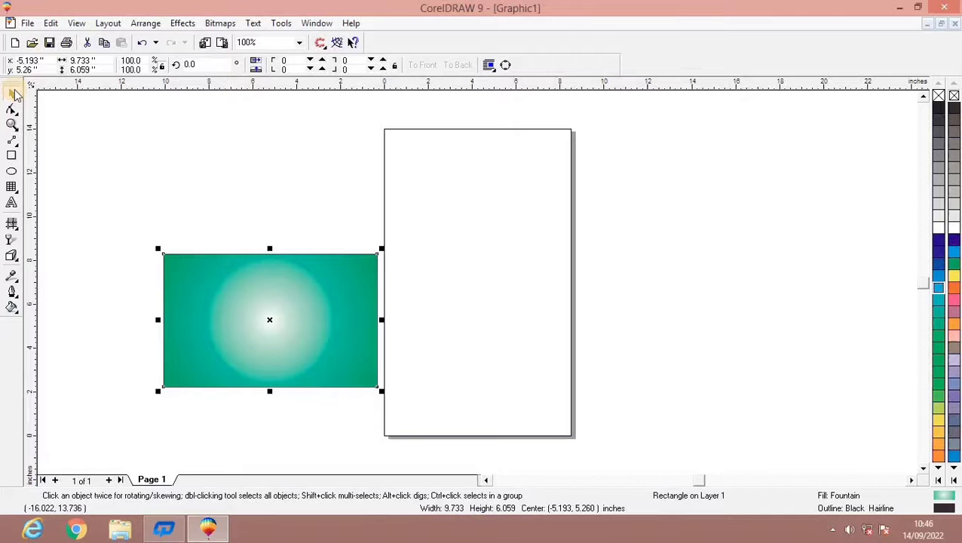
left_click(11, 253)
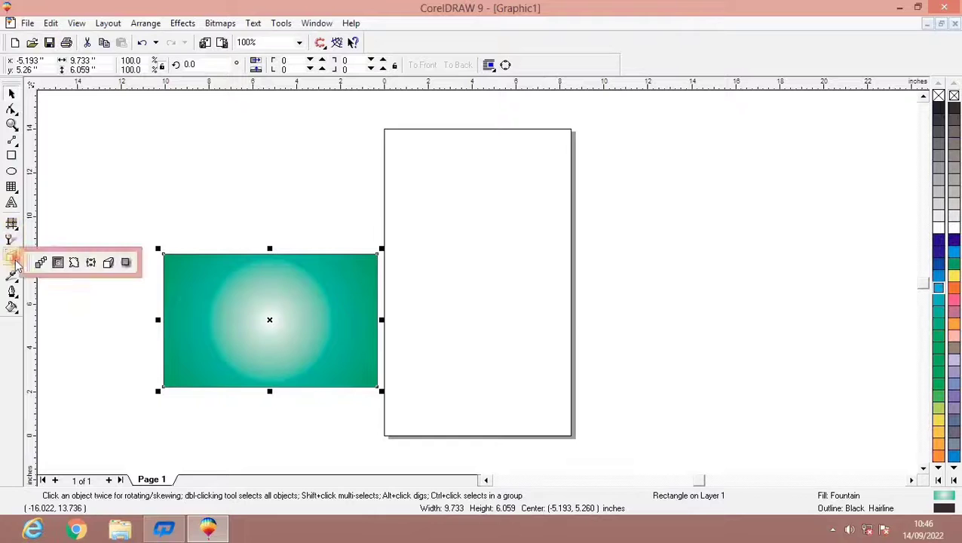
left_click(126, 263)
left_click_drag(161, 319, 383, 326)
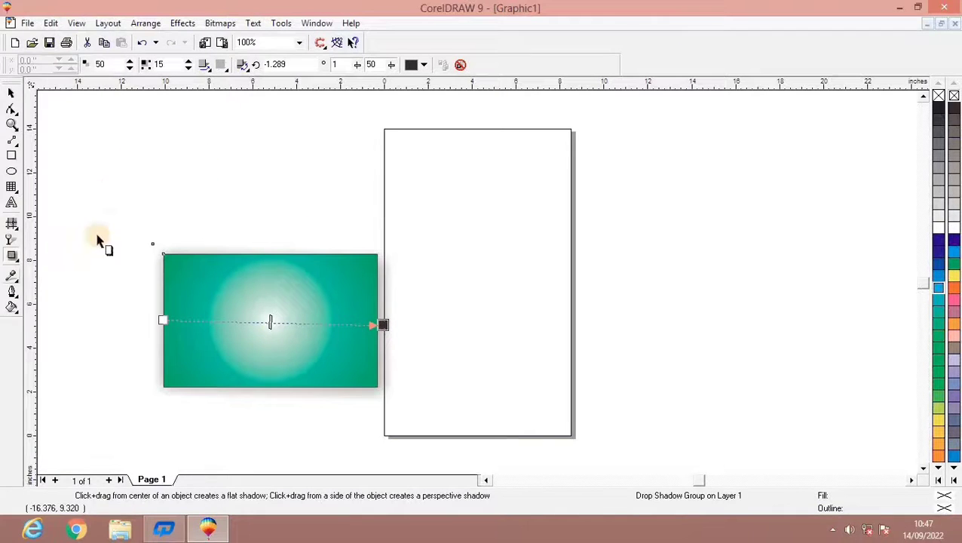
Extrude the green rectangle with the vanishing point above its top edge.
left_click(20, 258)
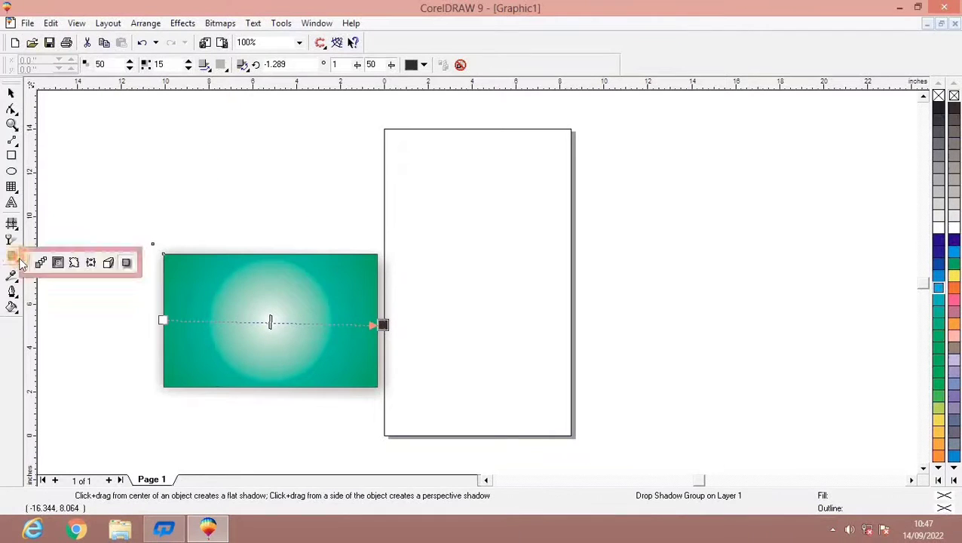
left_click(111, 264)
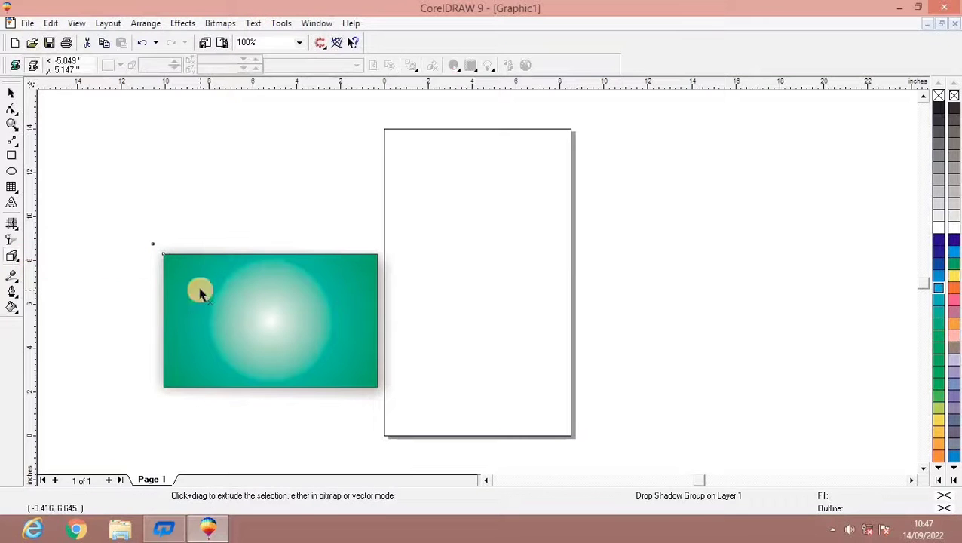
left_click_drag(199, 292, 290, 181)
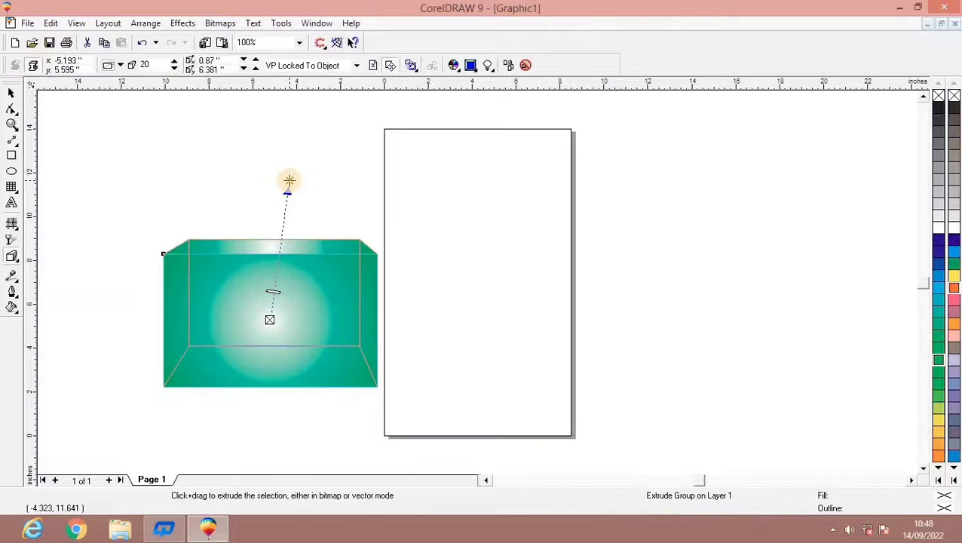
Enable the bevel on the extruded rectangle and show only the bevel.
left_click(470, 64)
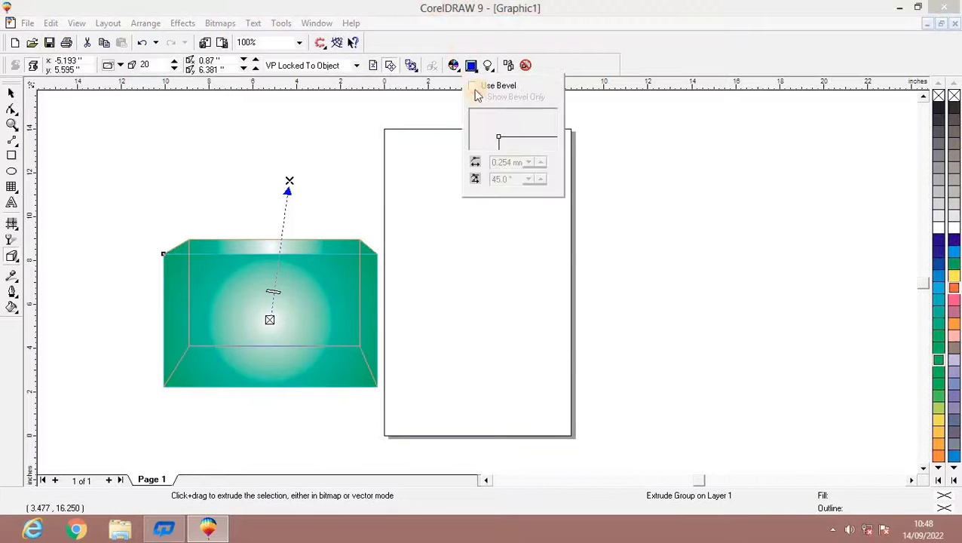
left_click(472, 85)
left_click(478, 97)
left_click(527, 192)
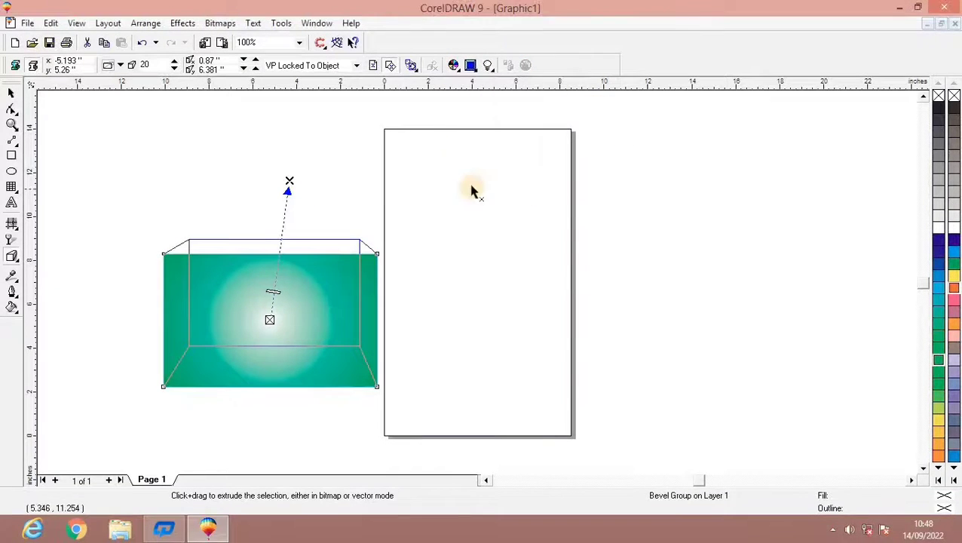
Try light sources 1, 2 and 3 on the bevelled rectangle.
left_click(489, 65)
left_click(494, 106)
left_click(494, 125)
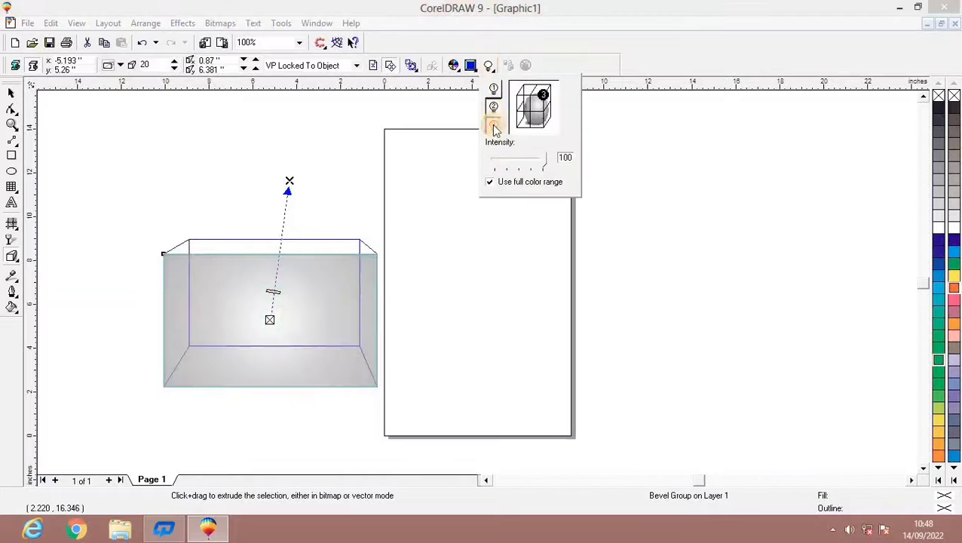
left_click(494, 89)
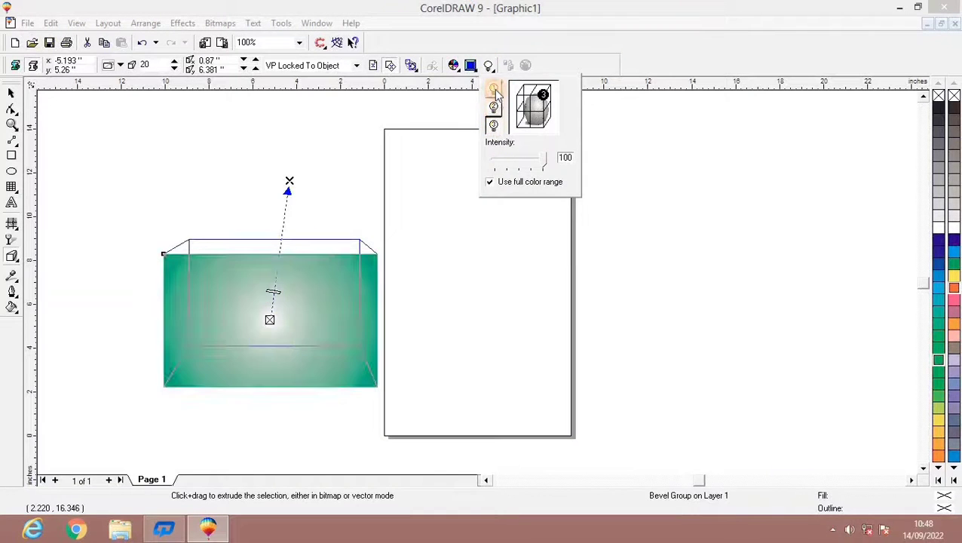
Undo the lighting, bevel, extrusion, drop shadow and fountain fills, back to the solid light blue rectangle.
key("Escape")
key("ctrl+z")
key("ctrl+z")
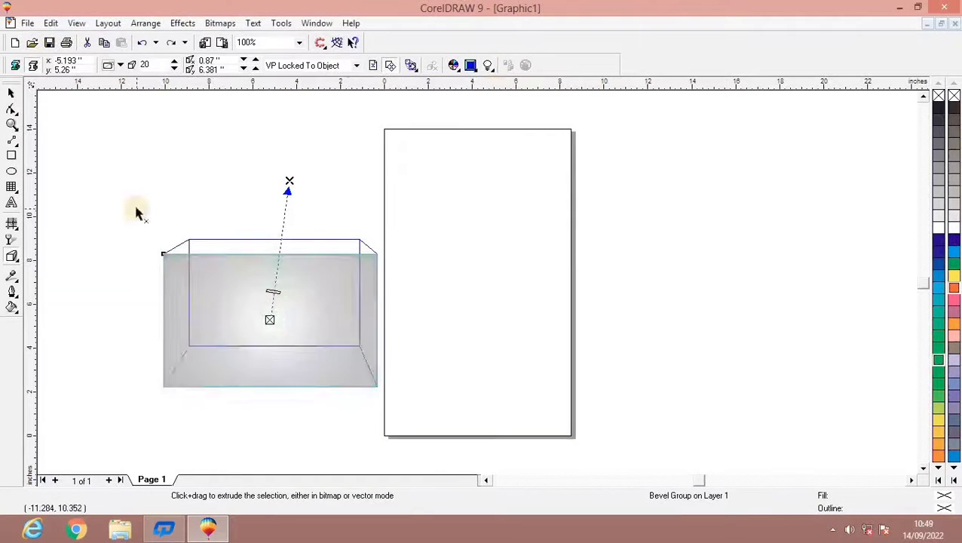
key("ctrl+z")
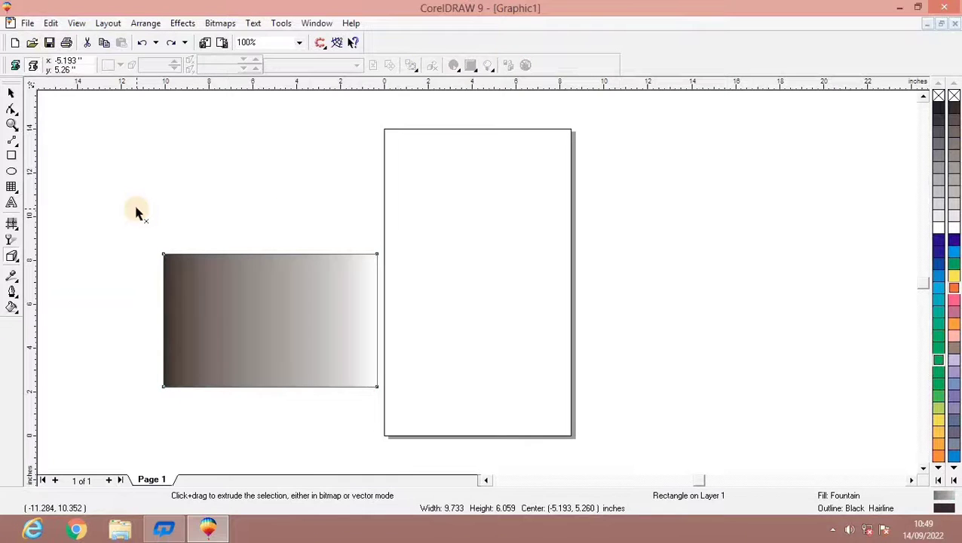
key("ctrl+z")
Thicken the blue rectangle's outline to 8 points and further to 16 points.
left_click(15, 296)
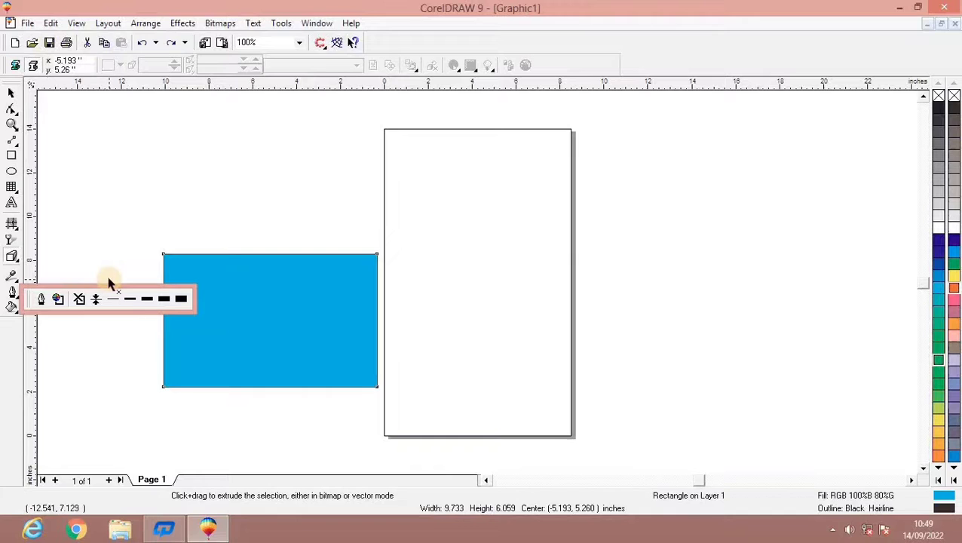
left_click(147, 299)
left_click(12, 291)
left_click(147, 299)
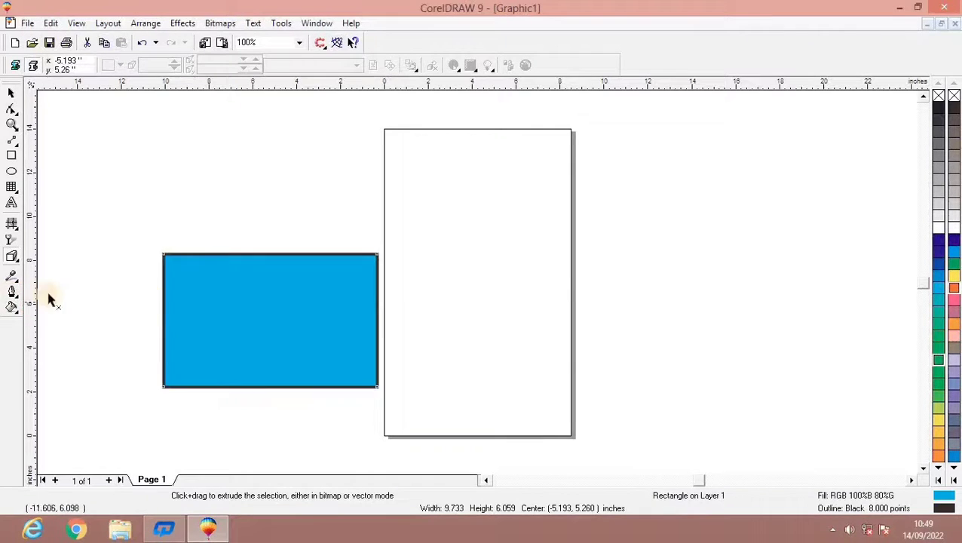
left_click(13, 291)
left_click(159, 300)
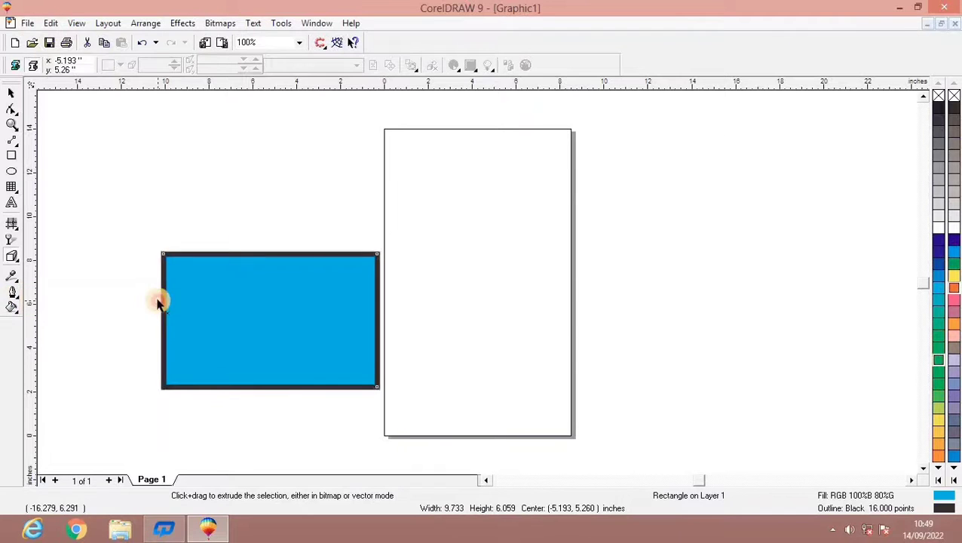
Colour the blue rectangle's outline orange using the CMYK values C 1, M 82, Y 96, K 0.
left_click(12, 293)
left_click(56, 299)
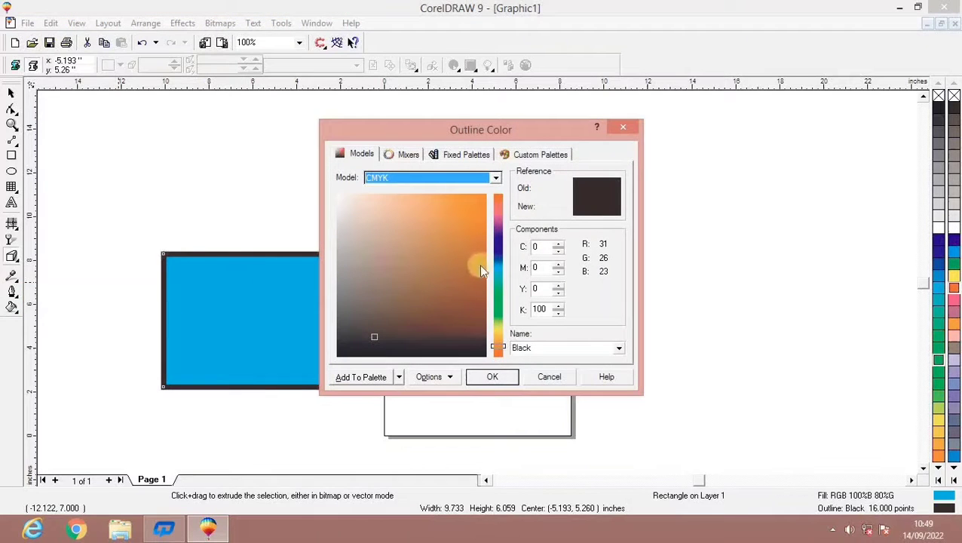
left_click_drag(467, 258, 485, 219)
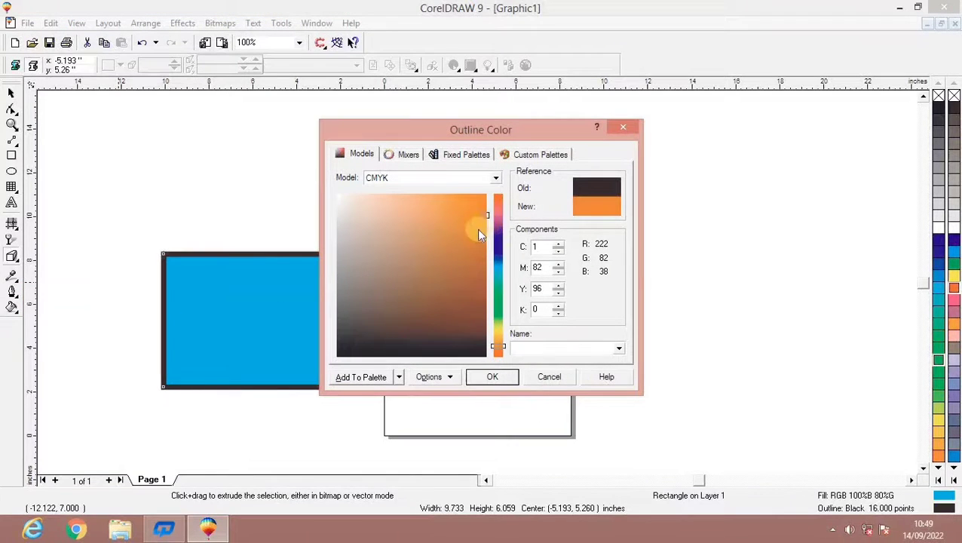
left_click(492, 376)
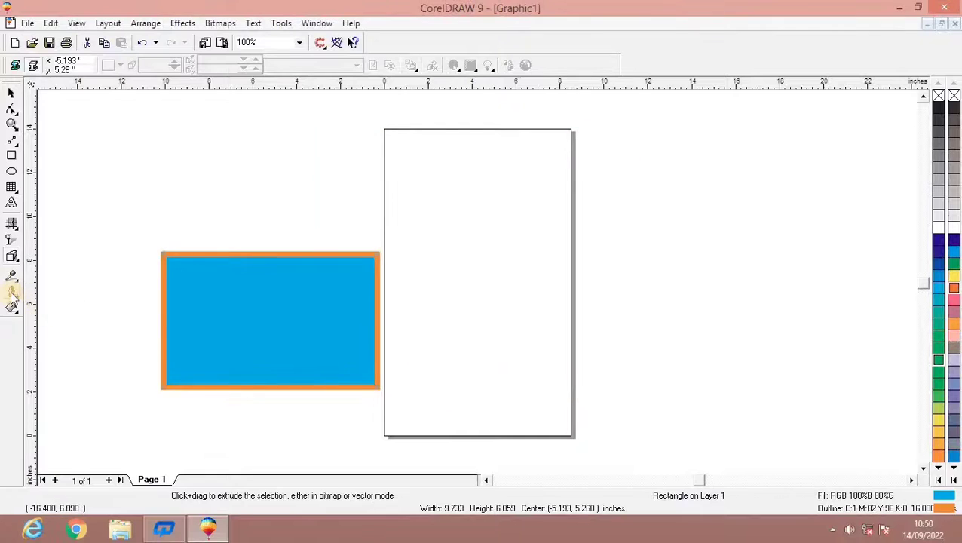
Remove the outline from the blue rectangle and delete the rectangle.
left_click(12, 293)
left_click(79, 298)
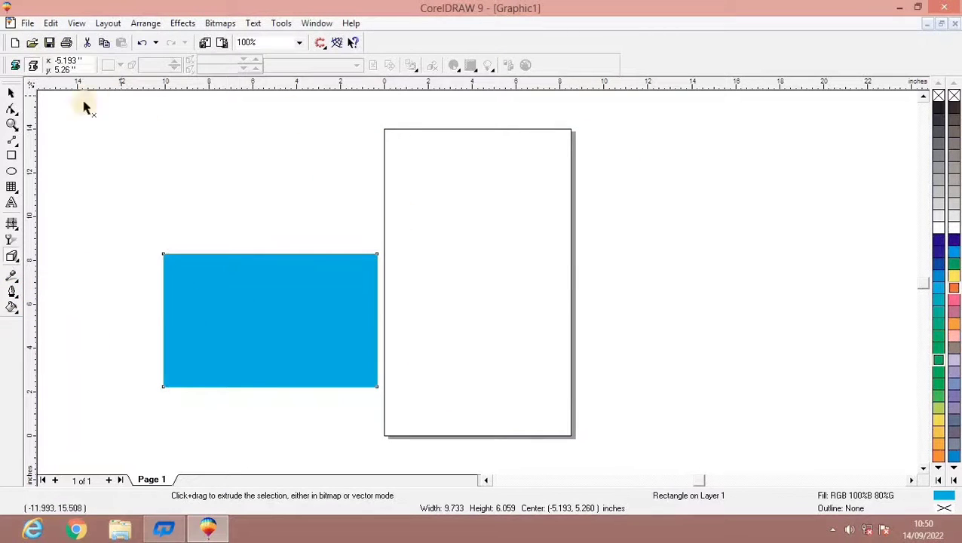
left_click(12, 93)
left_click(287, 315)
key("Delete")
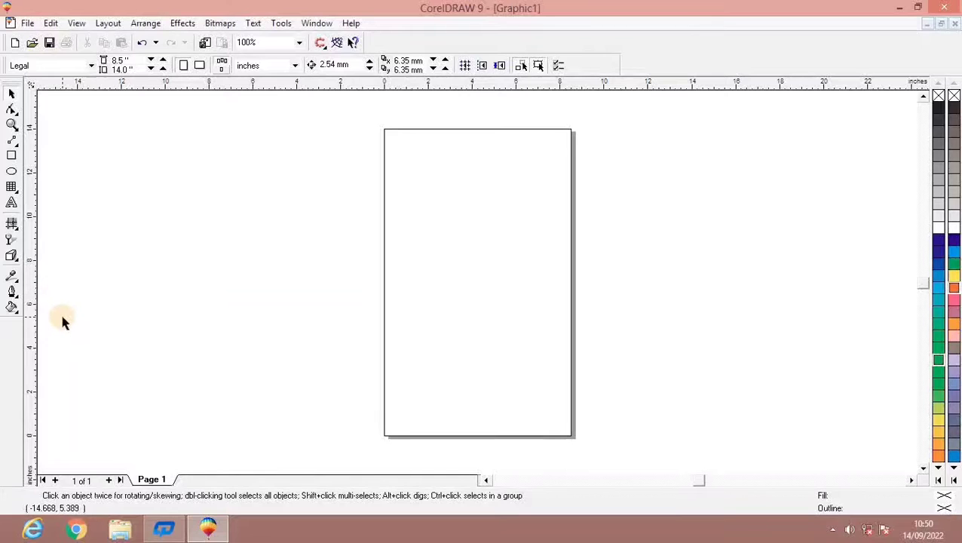
Draw a circle about 7.4 inches in diameter beside the page and fill it green (RGB 100%G 60%B).
left_click(12, 171)
left_click_drag(69, 167, 241, 339)
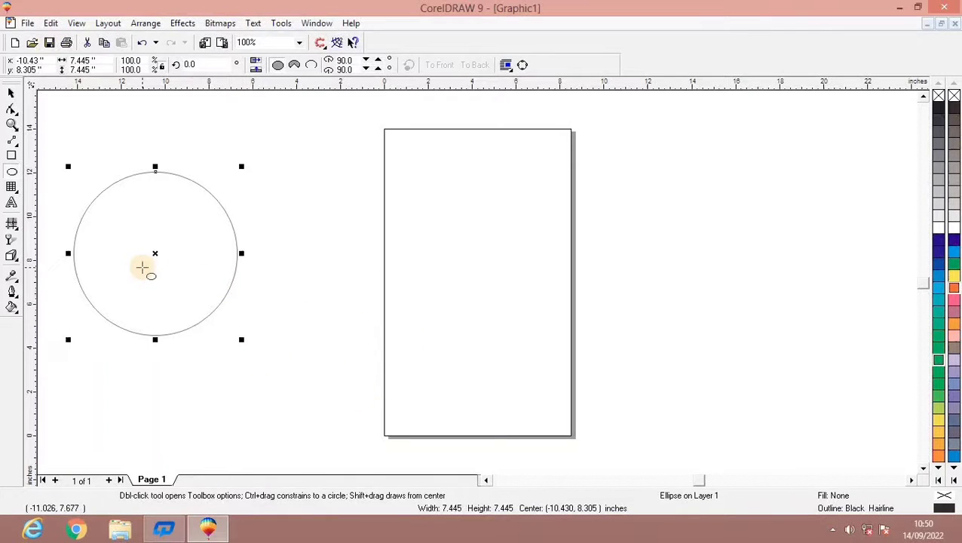
left_click(937, 251)
left_click(950, 261)
left_click(939, 286)
left_click(948, 324)
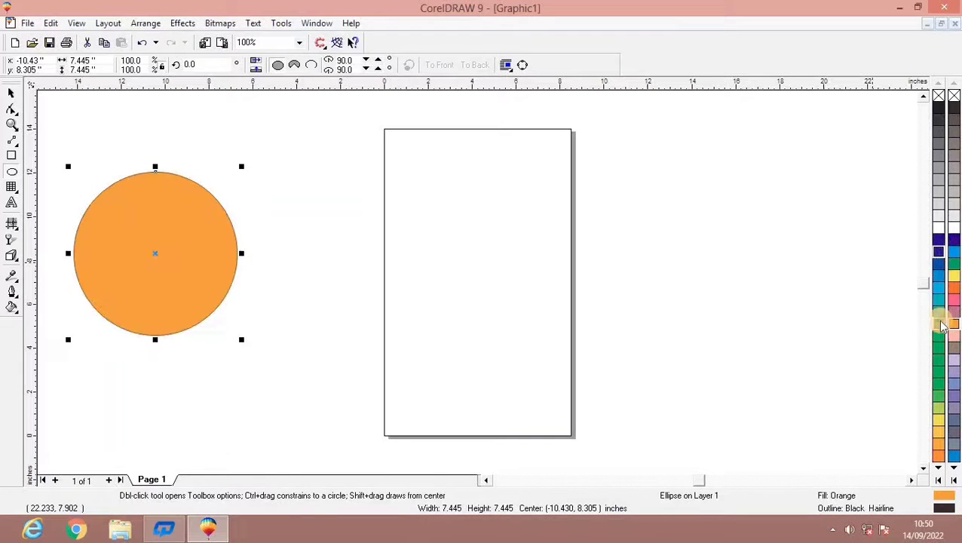
left_click(939, 326)
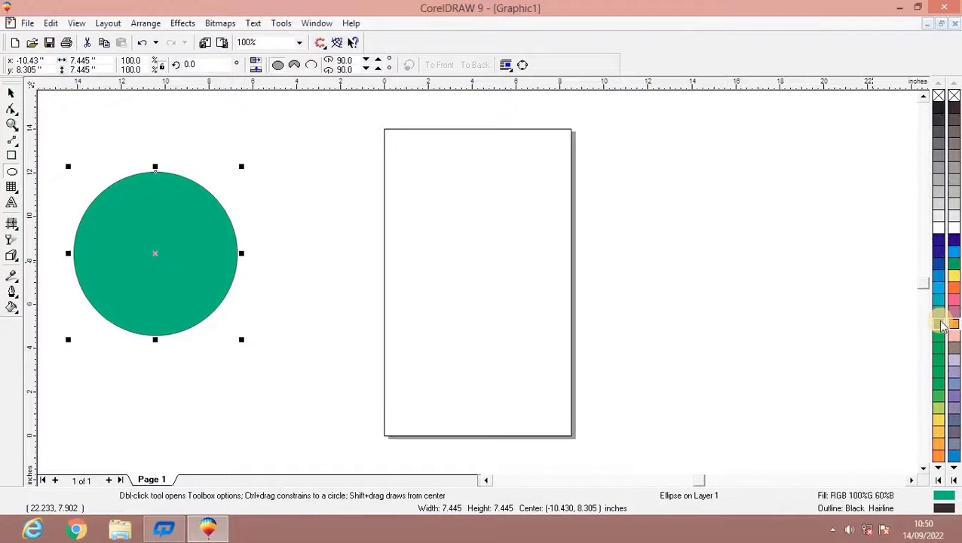
Try progressively thicker outlines on the green circle, ending with 24 points.
left_click(12, 292)
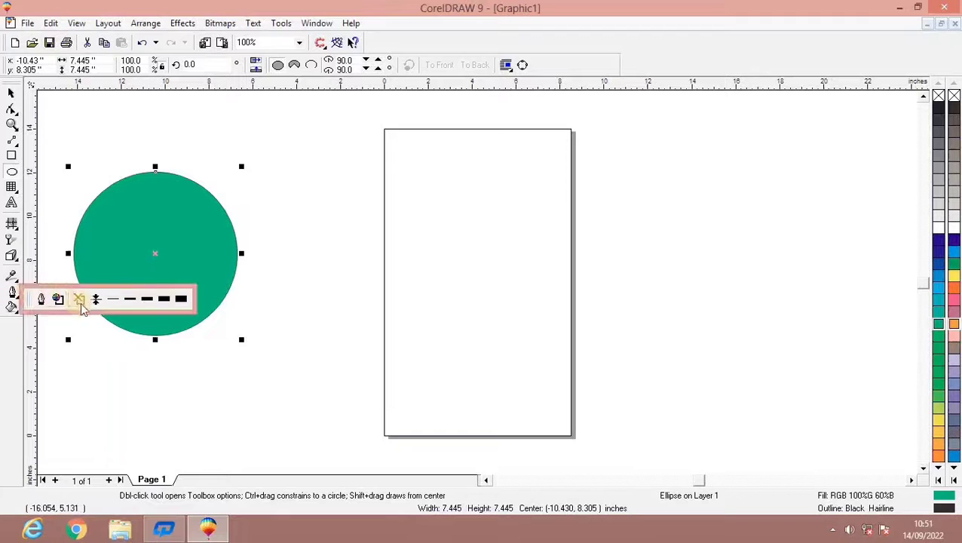
left_click(147, 300)
left_click(12, 293)
left_click(165, 299)
left_click(12, 293)
left_click(182, 299)
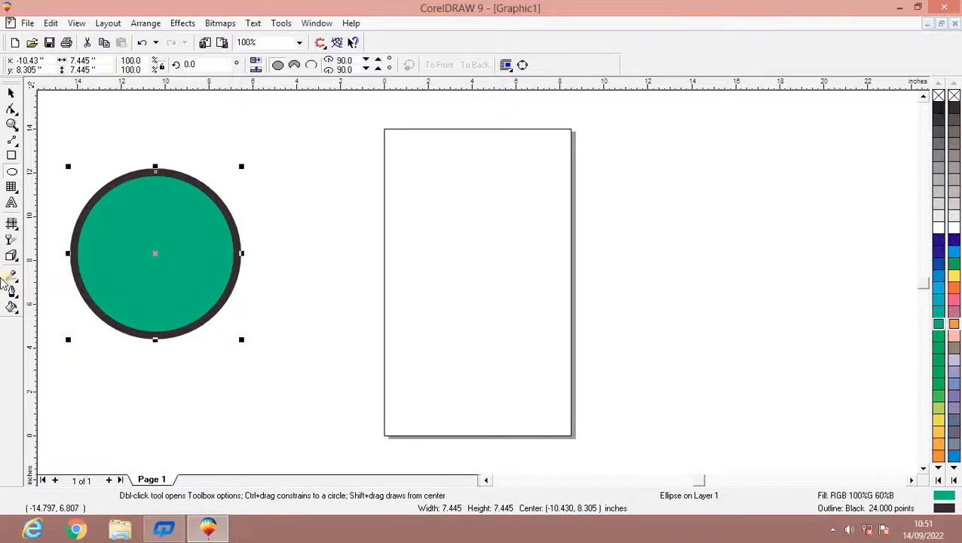
Colour the circle's outline light orange with C 9, M 60, Y 85, K 0.
left_click(12, 293)
left_click(56, 299)
left_click(428, 234)
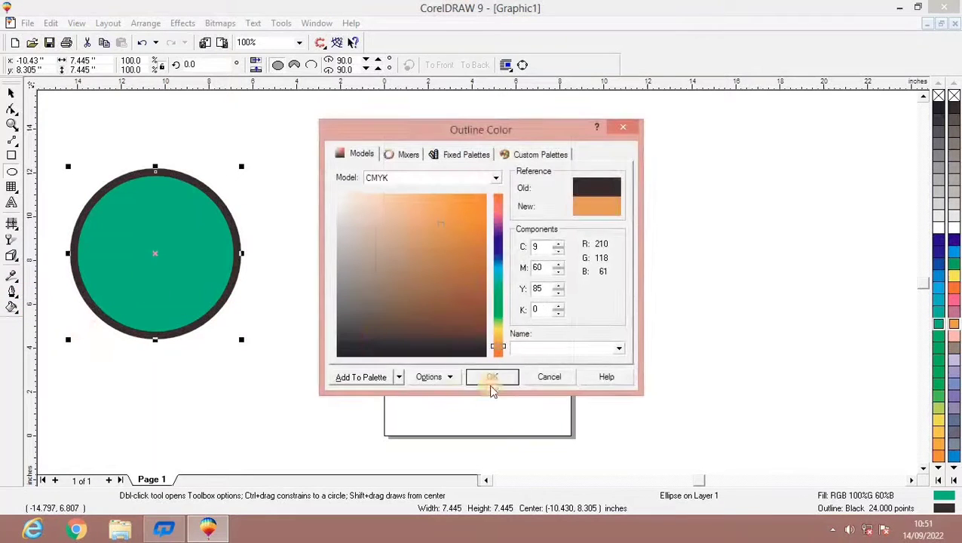
left_click(491, 378)
Add an interactive drop shadow to the circle, offset slightly from its edge.
left_click(12, 256)
left_click(126, 261)
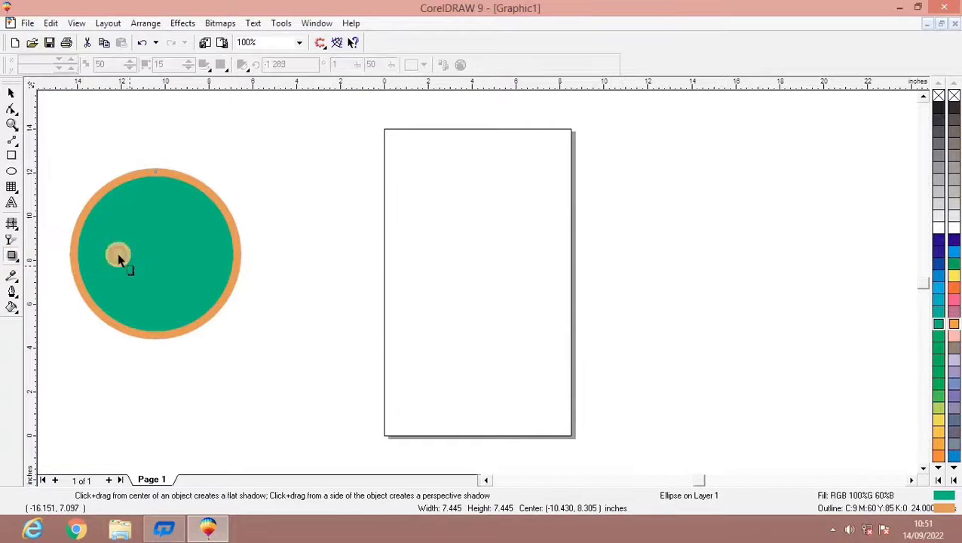
left_click_drag(119, 256, 249, 261)
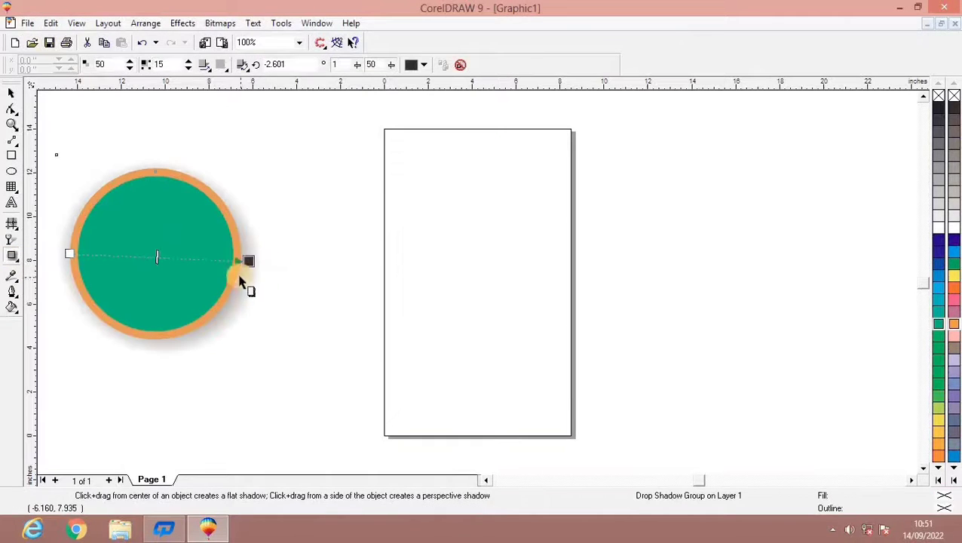
Fill the circle with a two-color pattern of black rings on white.
left_click(11, 307)
left_click(75, 314)
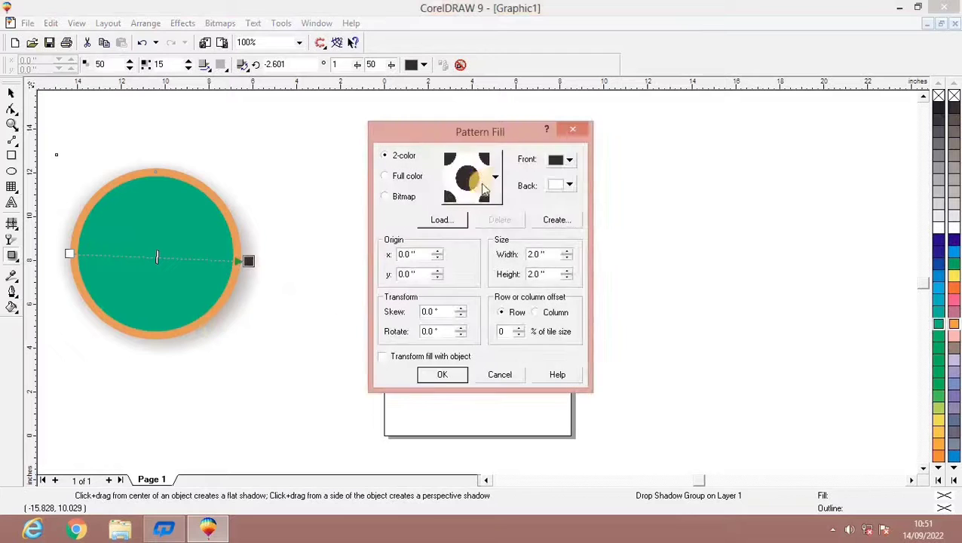
left_click(475, 185)
left_click(496, 294)
left_click(442, 374)
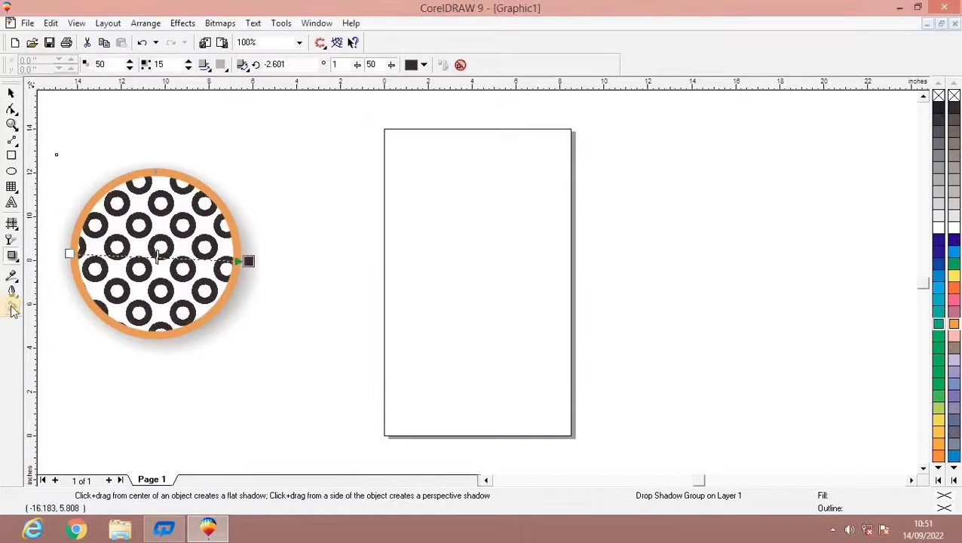
left_click(11, 308)
left_click(75, 313)
left_click(441, 373)
Apply a linear two-color fountain fill from black to white to the circle.
left_click(11, 307)
left_click(54, 314)
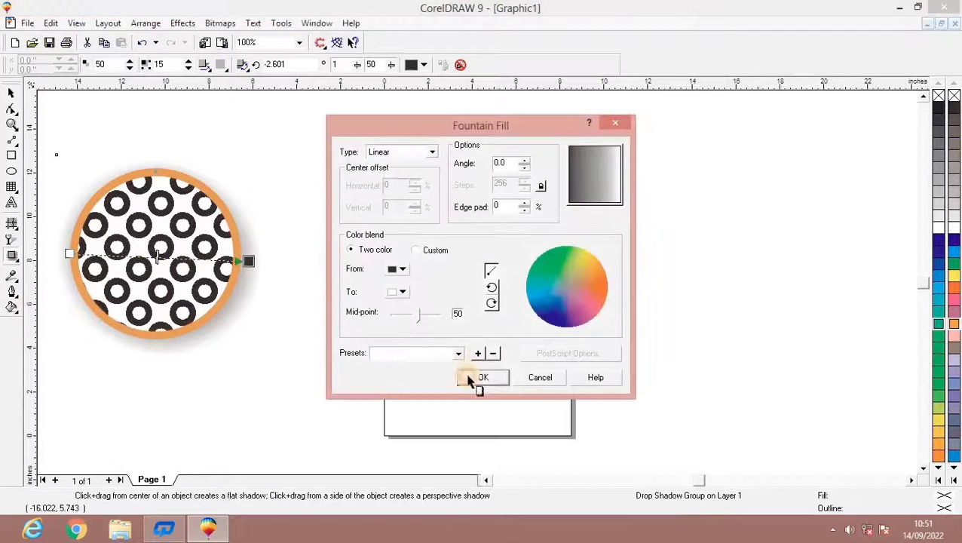
left_click(468, 377)
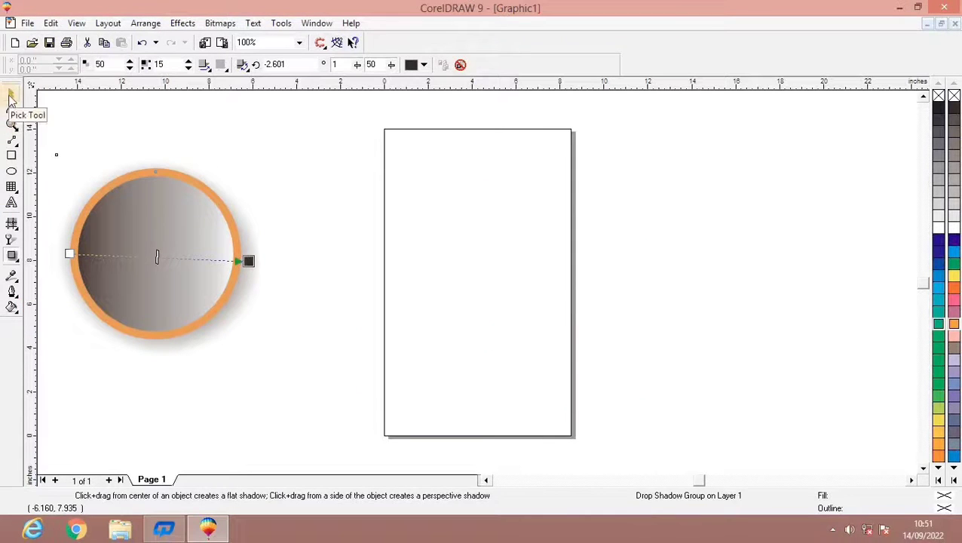
Delete the shadowed circle from the drawing.
left_click(12, 98)
left_click(121, 215)
key("Delete")
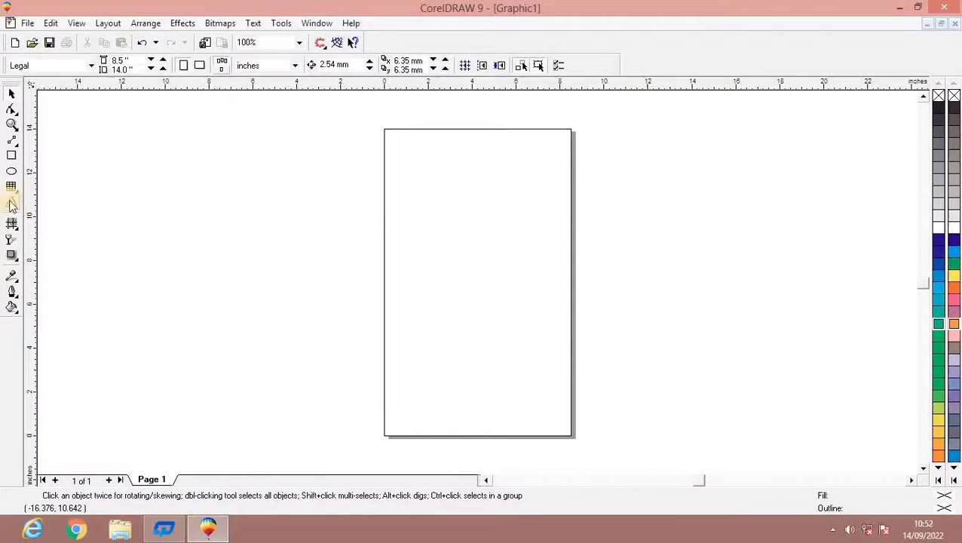
Add the artistic text "UH GRAFICS" beside the page and enlarge it proportionally to about 123 points.
left_click(11, 200)
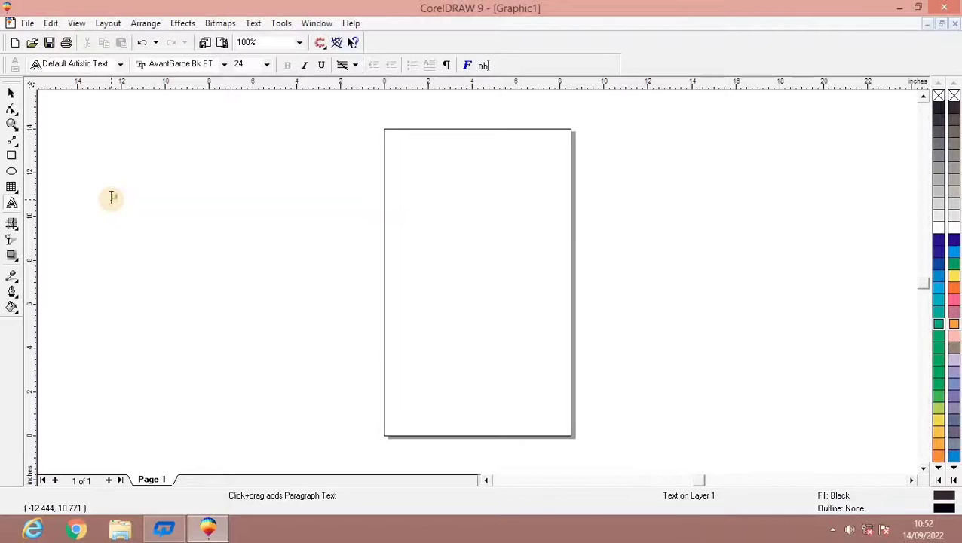
left_click(111, 198)
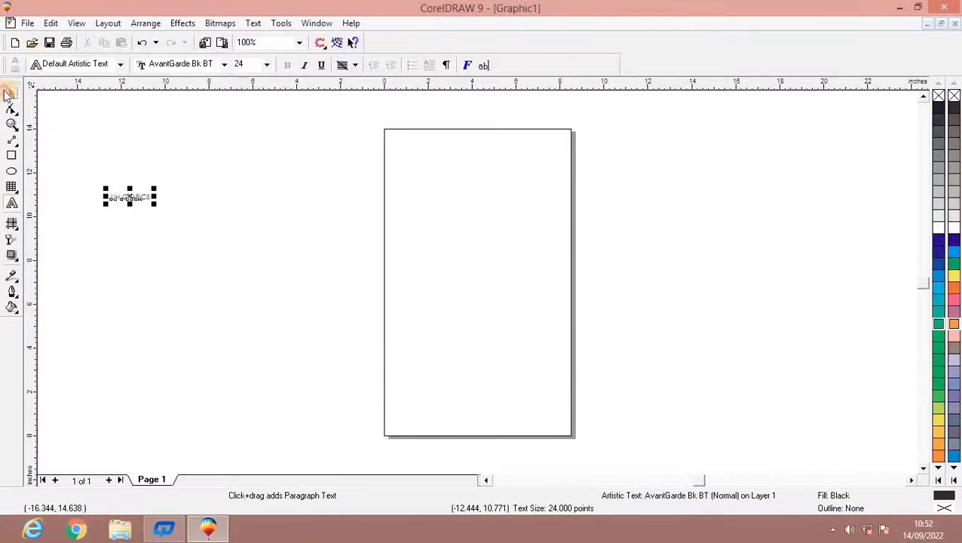
left_click(9, 93)
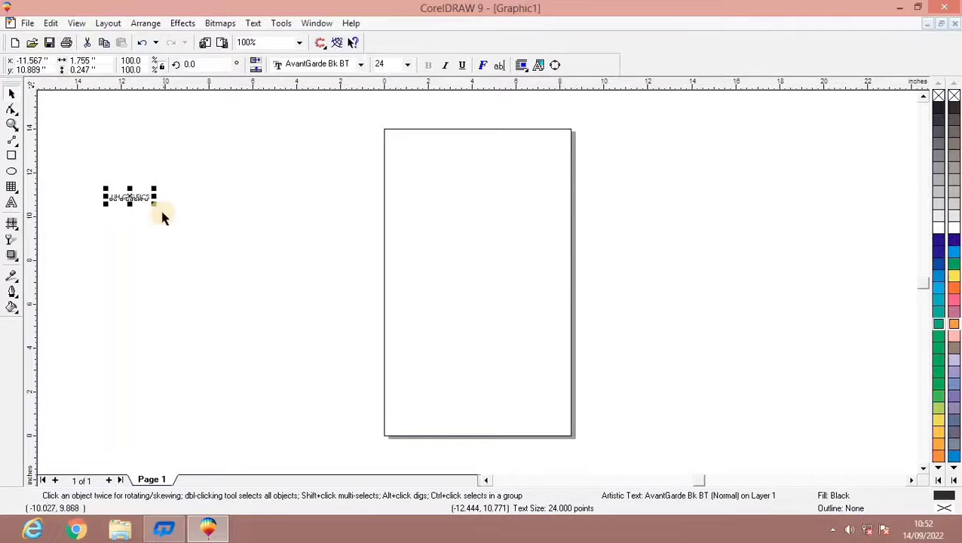
left_click_drag(153, 205, 309, 335)
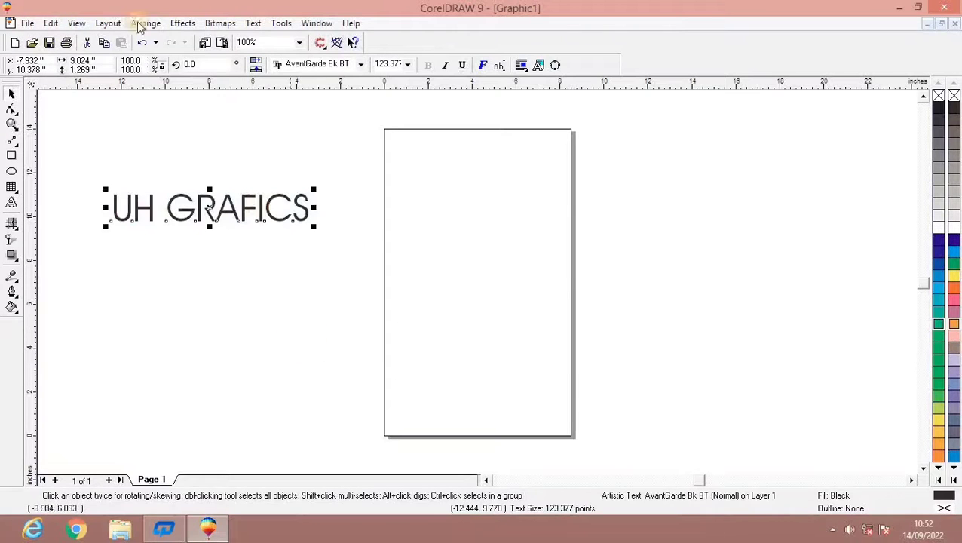
Stretch the UH GRAFICS text to about 15.4 inches wide and 3.5 inches high.
left_click(312, 209)
left_click(305, 211)
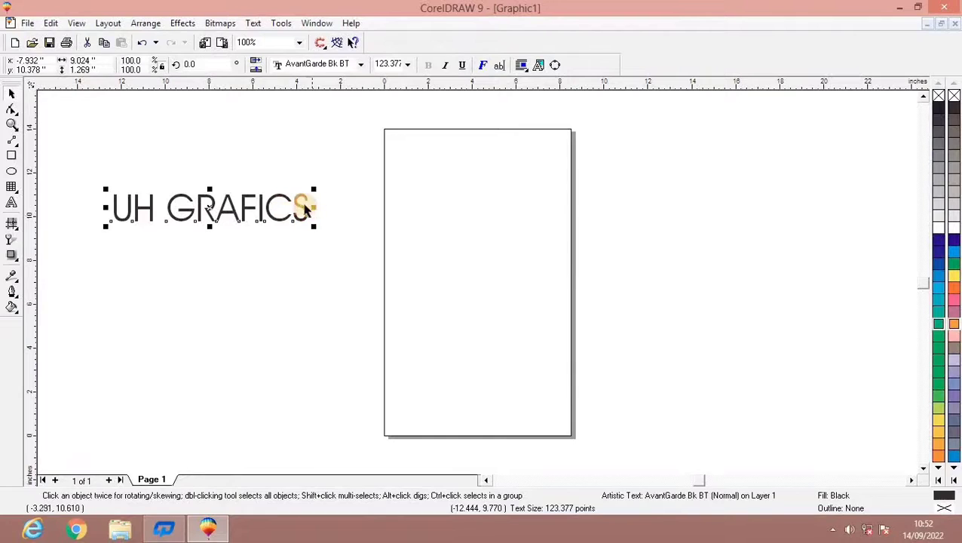
left_click_drag(316, 208, 454, 211)
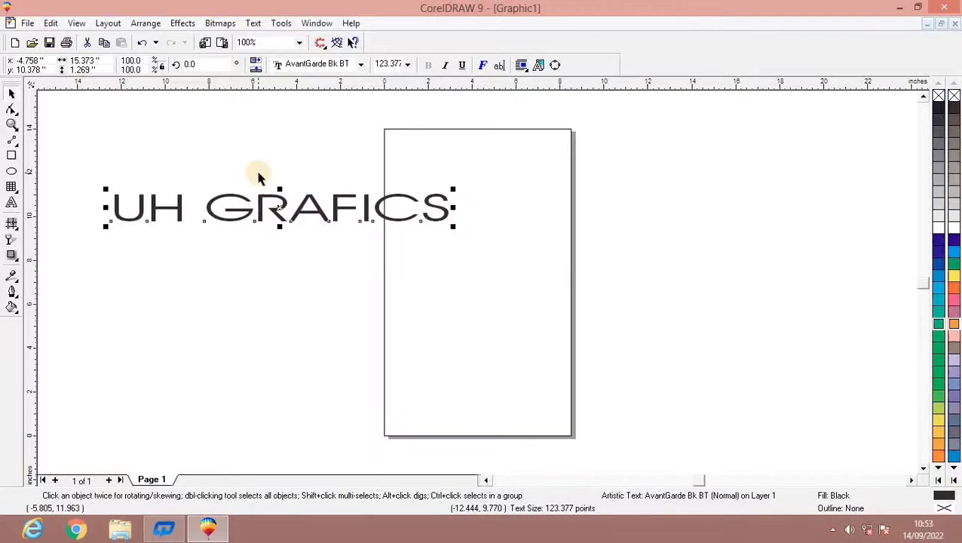
left_click_drag(280, 228, 279, 275)
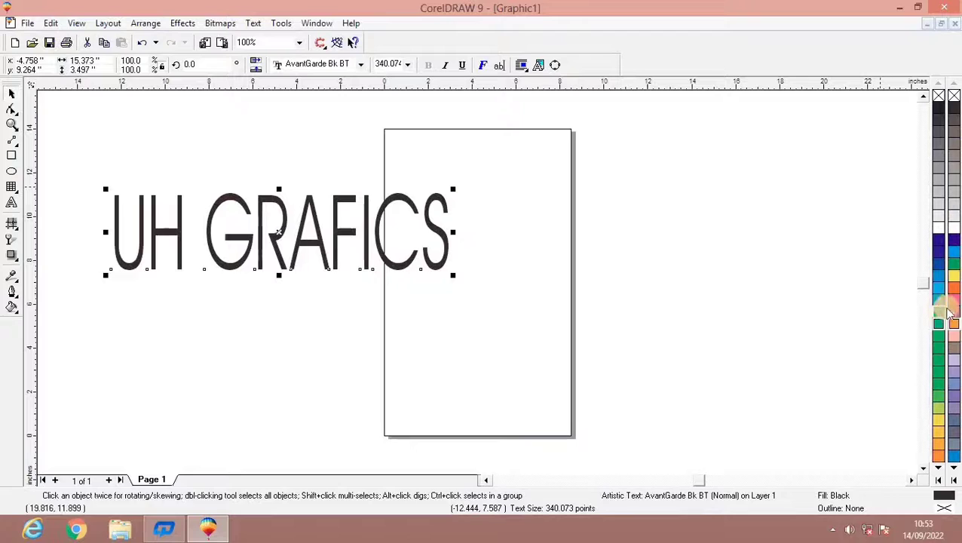
Try a yellow fill on the UH GRAFICS text and settle on green (RGB 100%G 20%R).
left_click(952, 276)
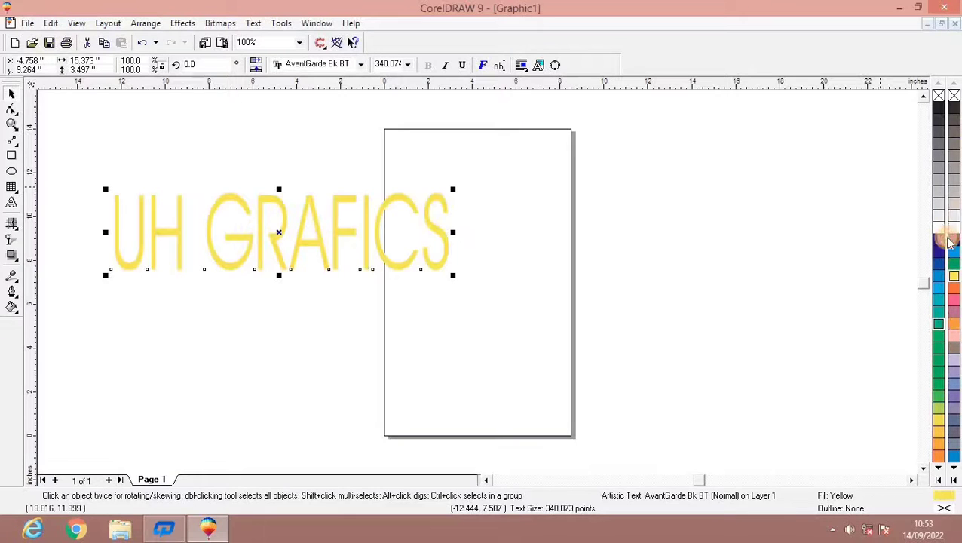
left_click(939, 112)
left_click(939, 372)
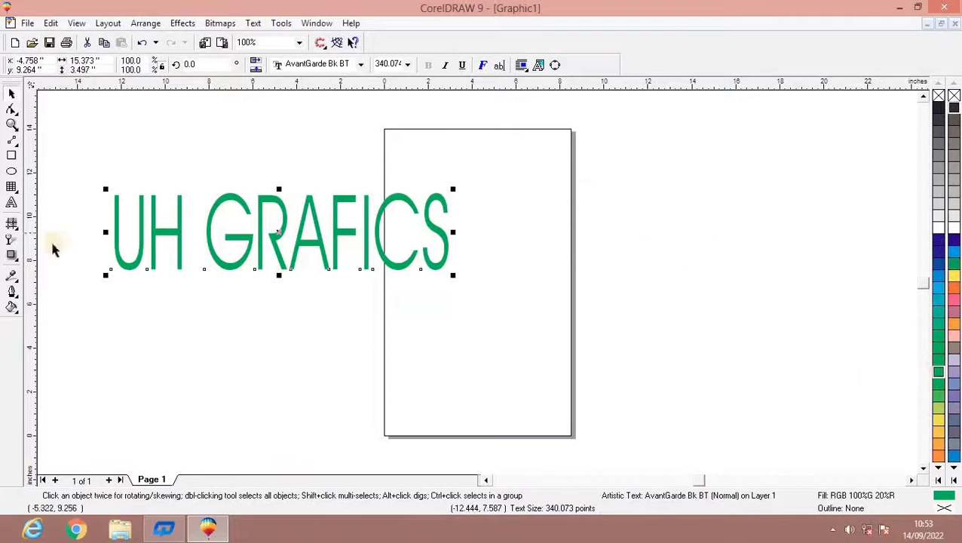
Outline the green text in black, trying 2 points and settling on 8 points.
left_click(12, 292)
left_click(164, 299)
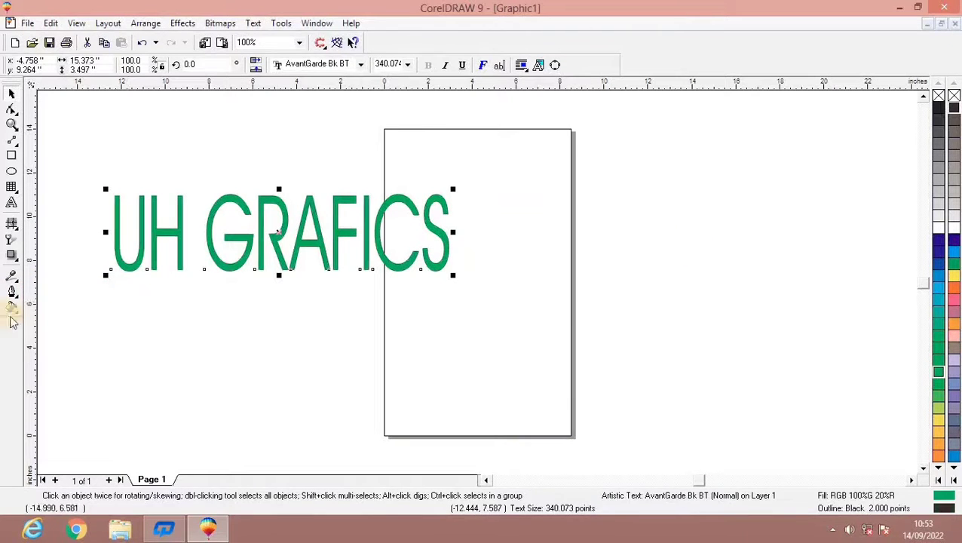
left_click(12, 293)
left_click(130, 300)
left_click(13, 292)
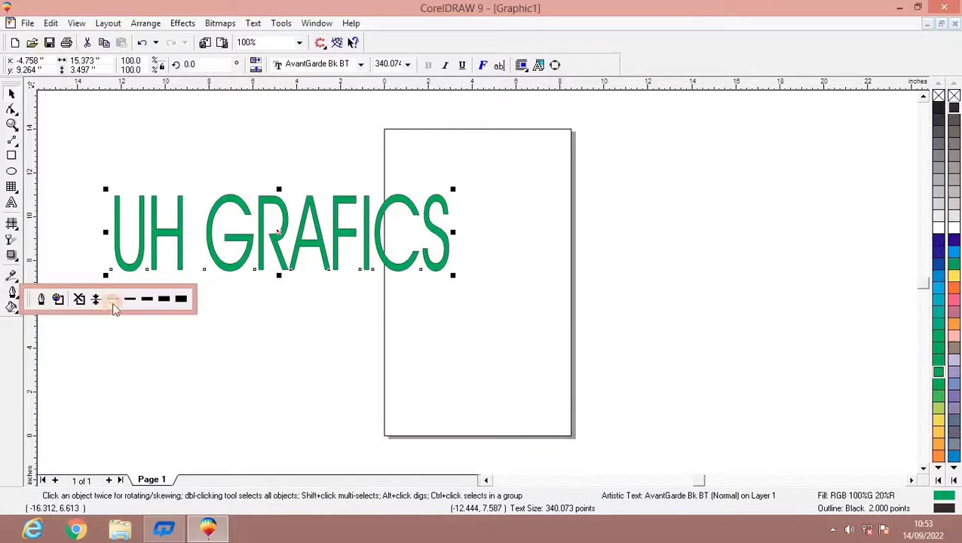
left_click(147, 300)
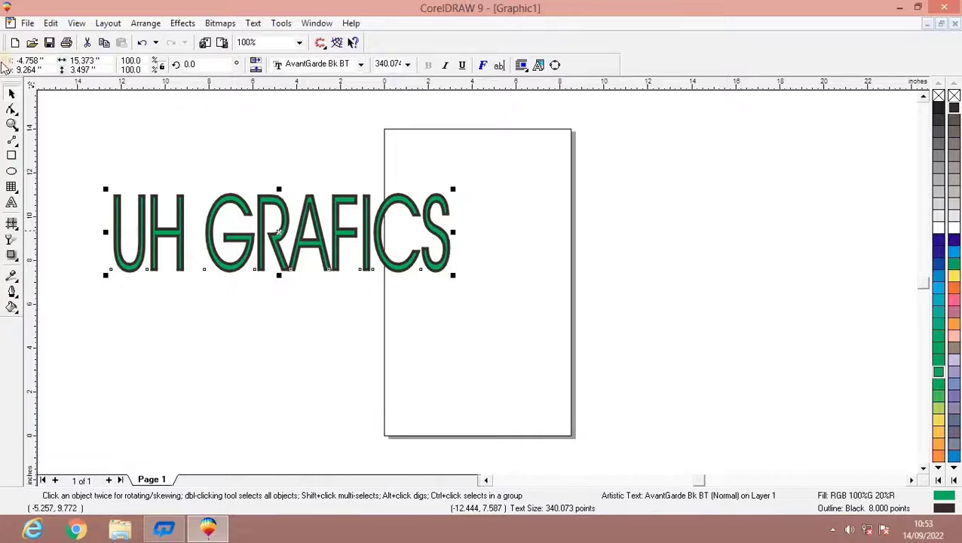
Shift the text about 2.3 inches to the right and place a duplicate about 5.2 inches below it.
left_click_drag(248, 245, 299, 238)
key("KP_Add")
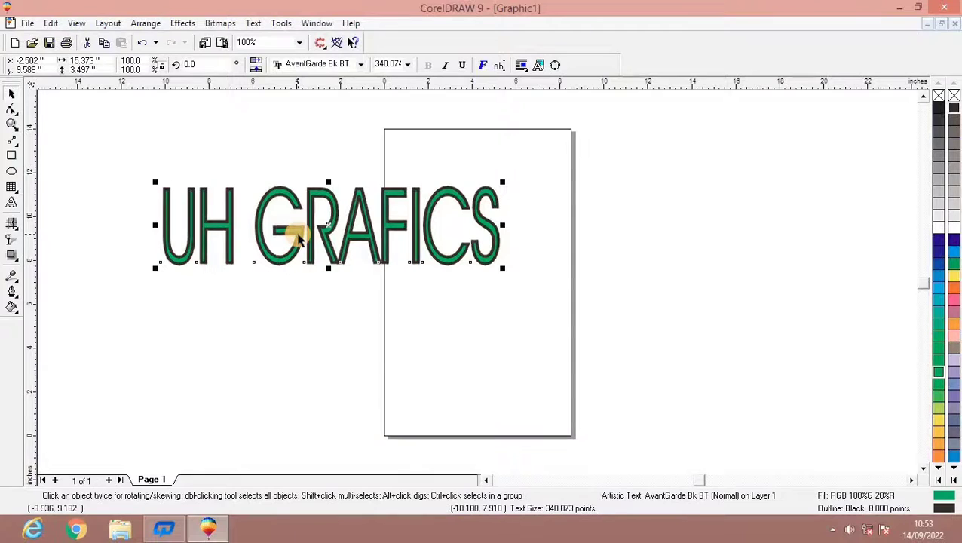
key("Down")
key("Down")
key("Down")
key("Down")
key("Down")
key("Down")
key("Down")
key("Down")
key("Down")
key("Down")
key("Down")
key("Down")
key("Down")
key("Down")
key("Down")
key("Down")
key("Down")
key("Down")
key("Down")
key("Down")
key("Down")
key("Down")
key("Down")
key("Down")
key("Down")
key("Down")
key("Down")
key("Down")
key("Down")
key("Down")
key("Down")
key("Down")
key("Down")
key("Down")
key("Down")
key("Down")
key("Down")
key("Down")
key("Down")
key("Down")
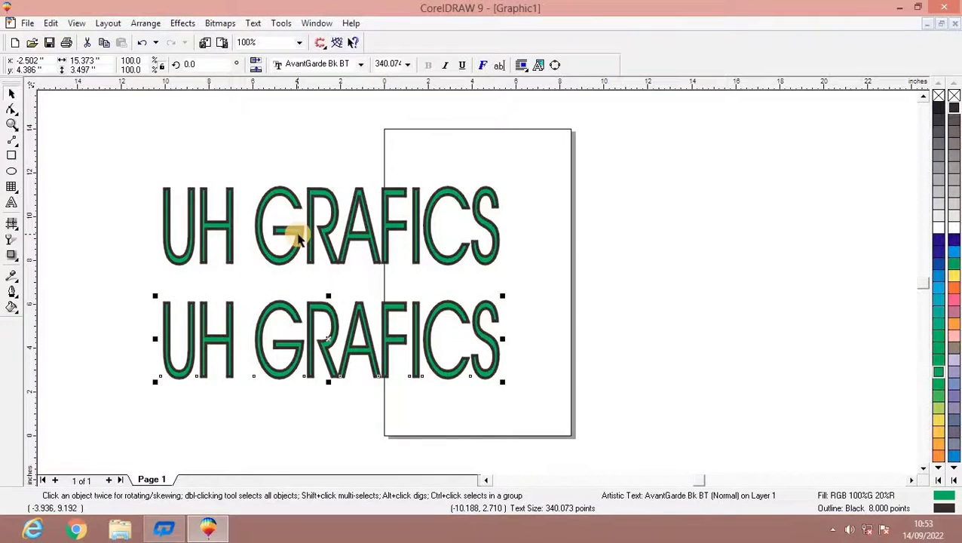
Change the font of the lower UH GRAFICS copy to Bauhaus 93.
left_click(361, 65)
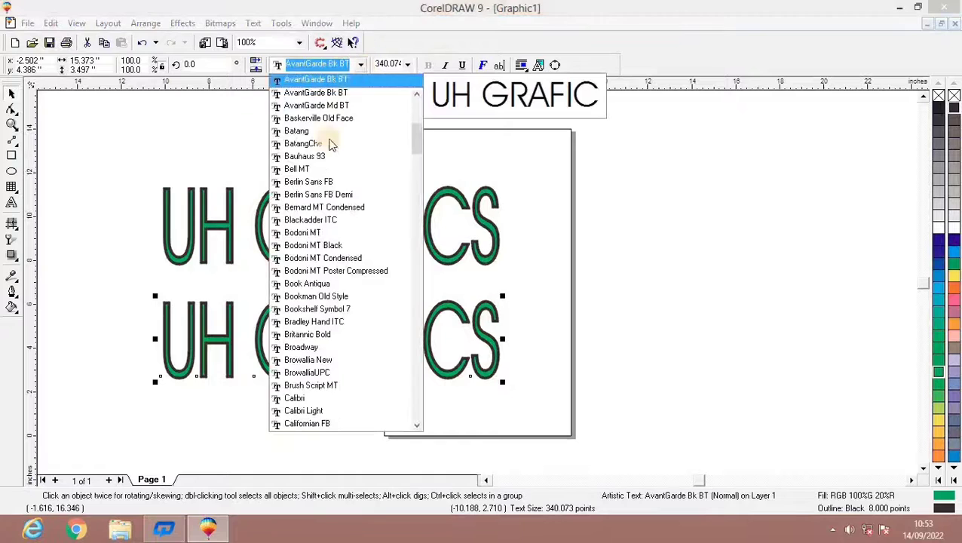
left_click(311, 156)
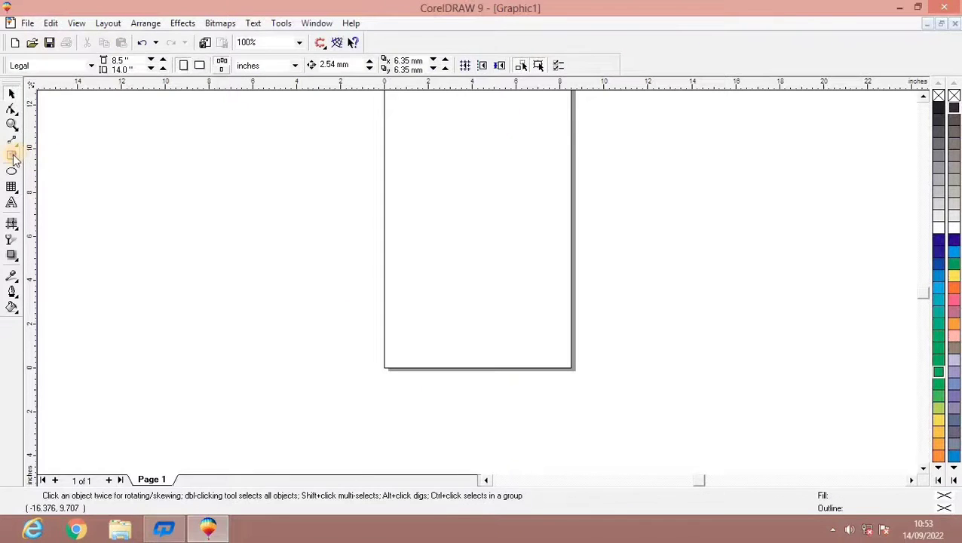
Draw a rectangle about 9.2 by 8.1 inches beside the page and fill it green (RGB 100%G 20%B).
left_click(12, 156)
left_click_drag(99, 160, 303, 338)
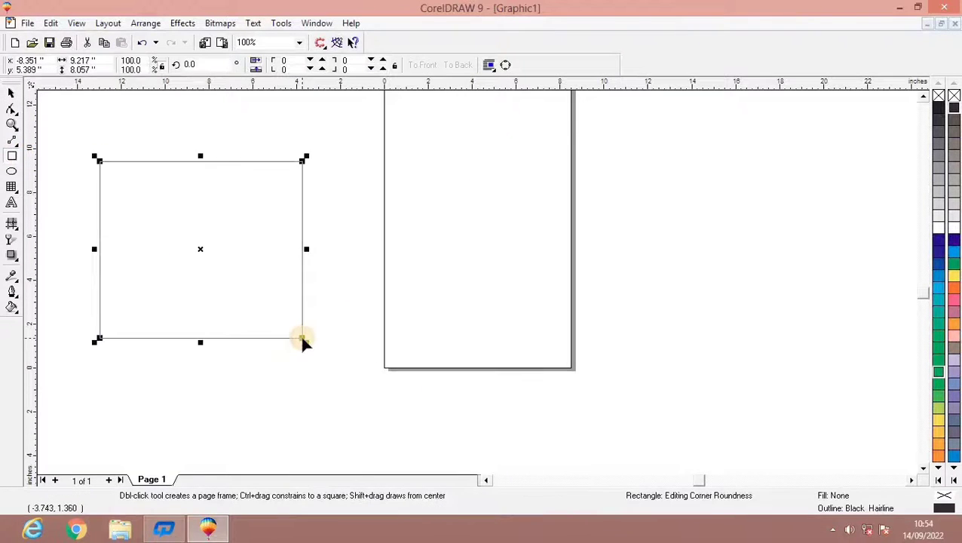
left_click(938, 347)
Distort the green rectangle freehand several times with the Interactive Distortion tool.
left_click(16, 262)
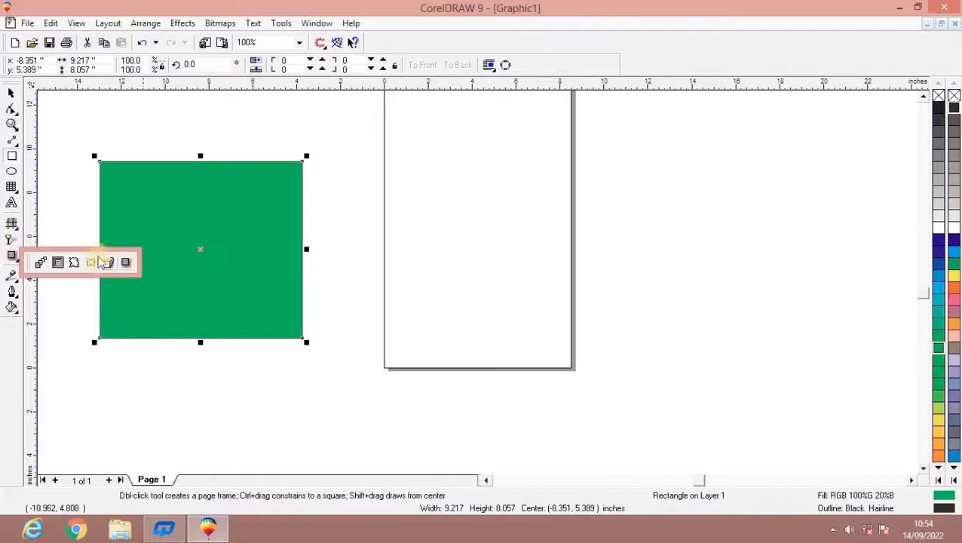
left_click(76, 261)
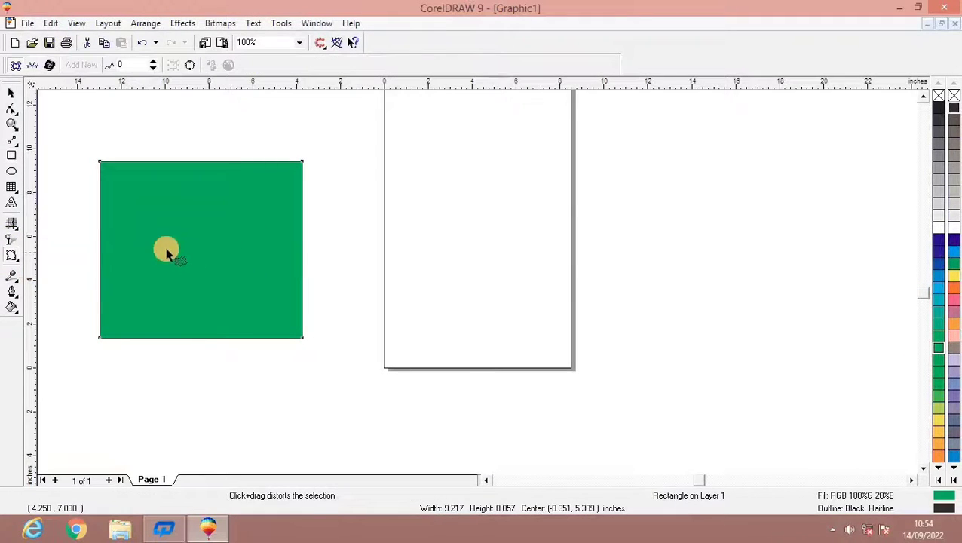
left_click_drag(189, 225, 224, 209)
left_click_drag(224, 209, 245, 248)
left_click_drag(245, 248, 186, 175)
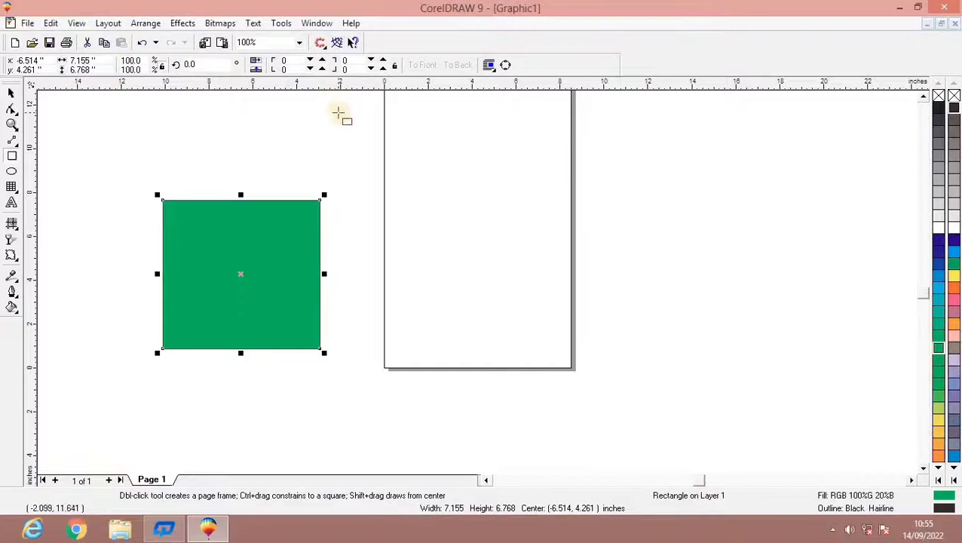
Bend all four sides of the green rectangle inward with an envelope to form a four-pointed star, and delete the shape.
left_click(19, 259)
left_click(90, 264)
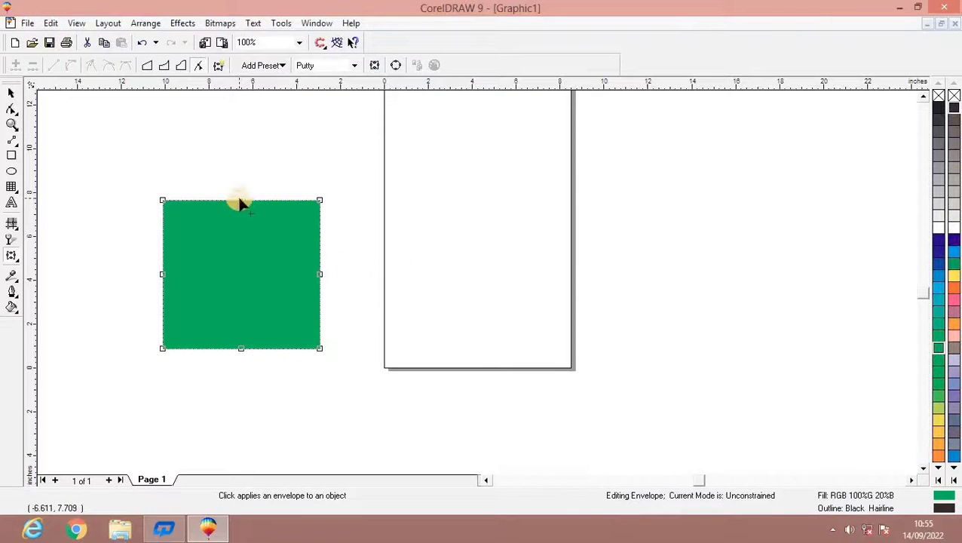
left_click_drag(240, 200, 241, 240)
left_click_drag(162, 274, 196, 280)
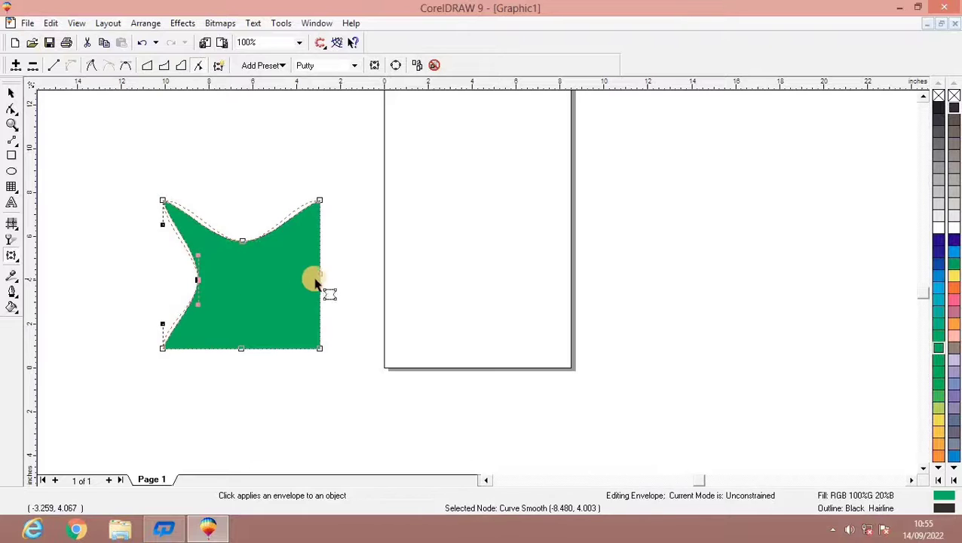
left_click_drag(315, 279, 285, 268)
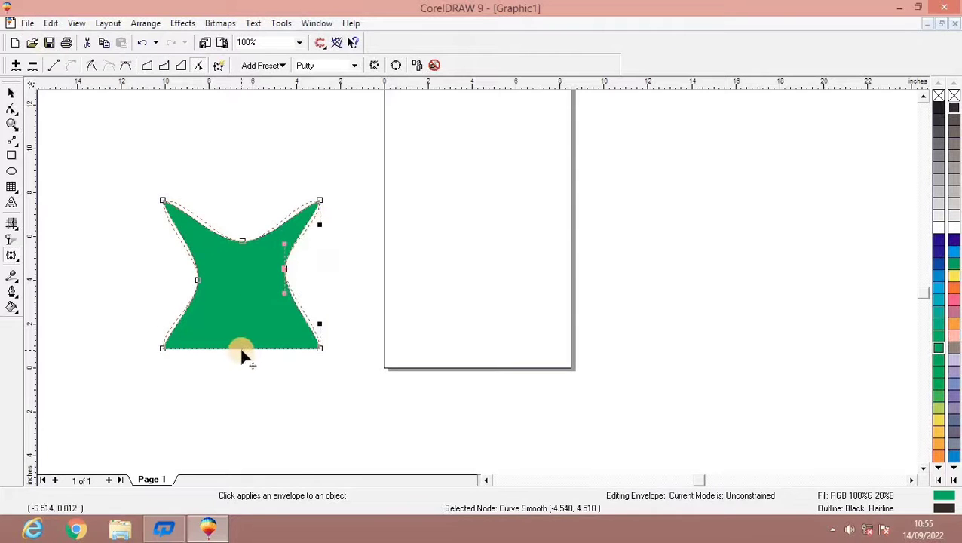
left_click_drag(242, 348, 243, 303)
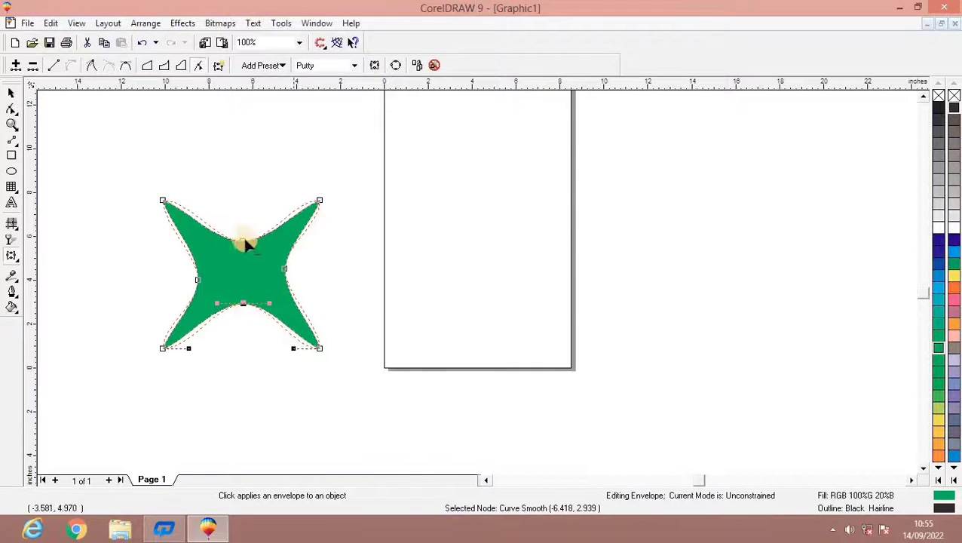
left_click(11, 92)
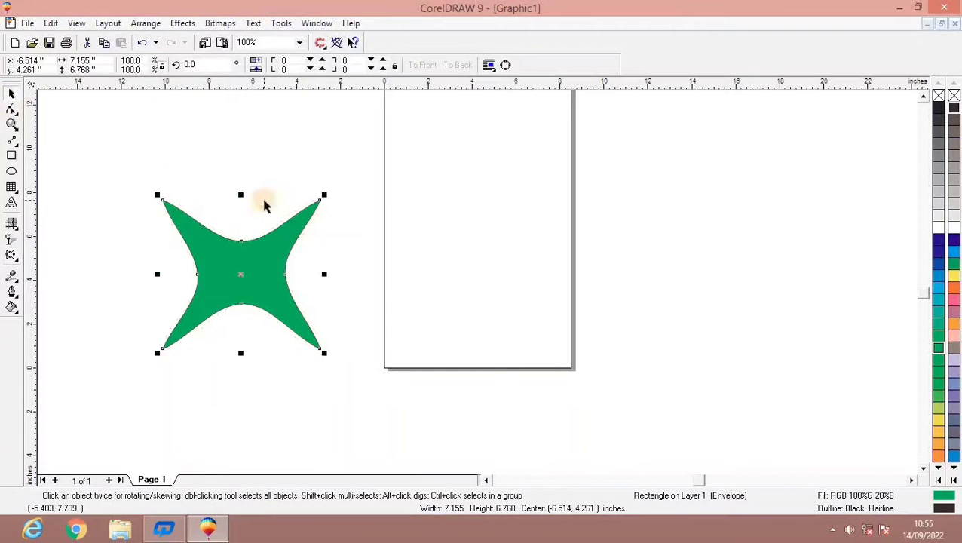
key("Delete")
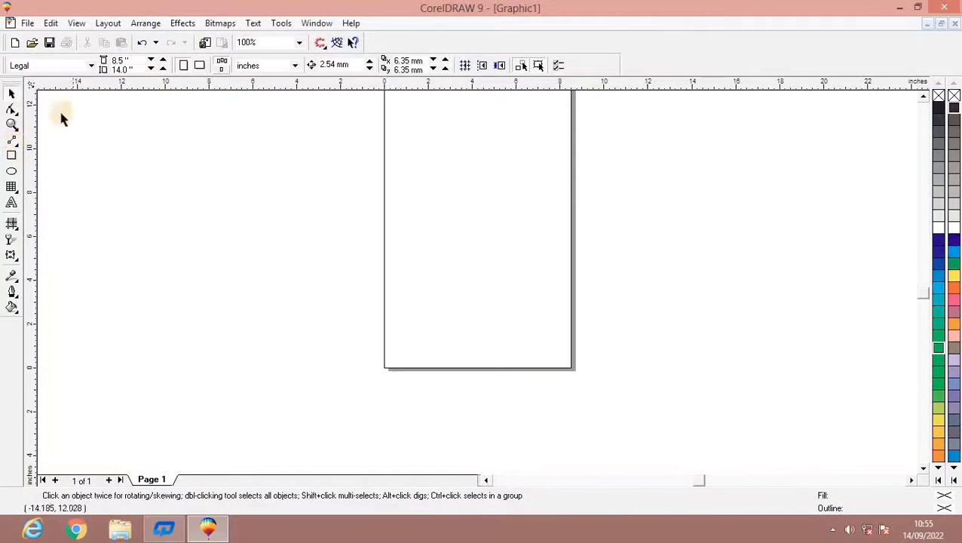
Draw five straight connector lines beside the page: a four-sided outline with a top edge about 8.3 inches wide and a slanted line through it.
left_click(11, 142)
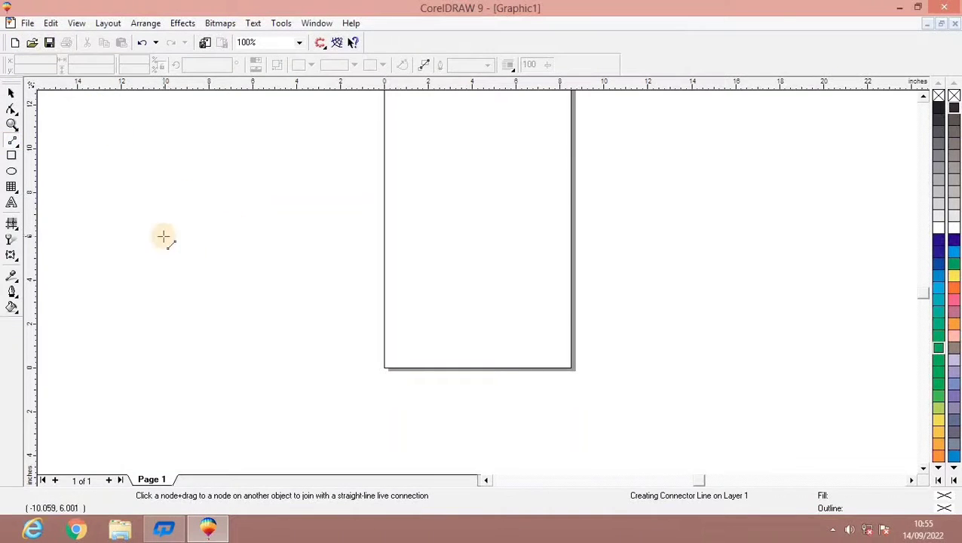
left_click_drag(127, 236, 311, 228)
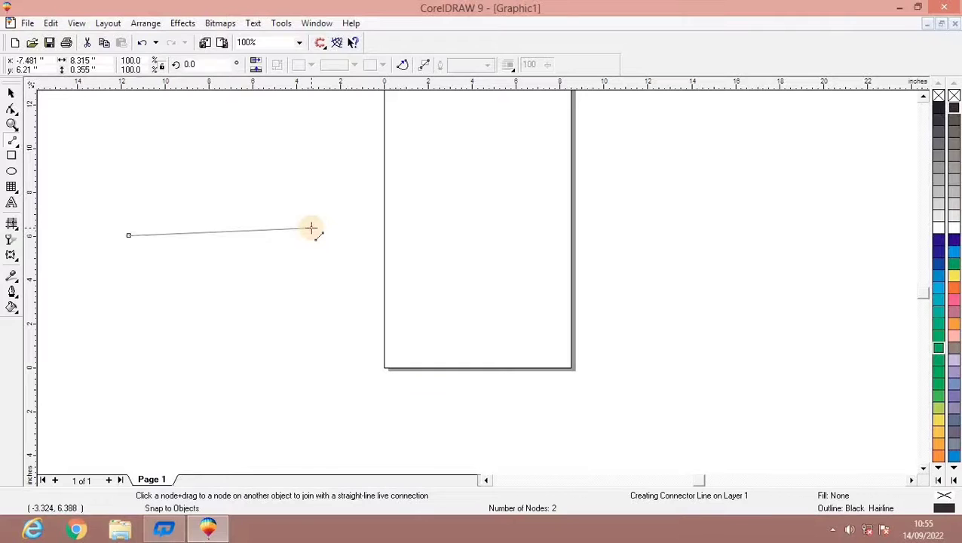
left_click_drag(143, 286, 311, 228)
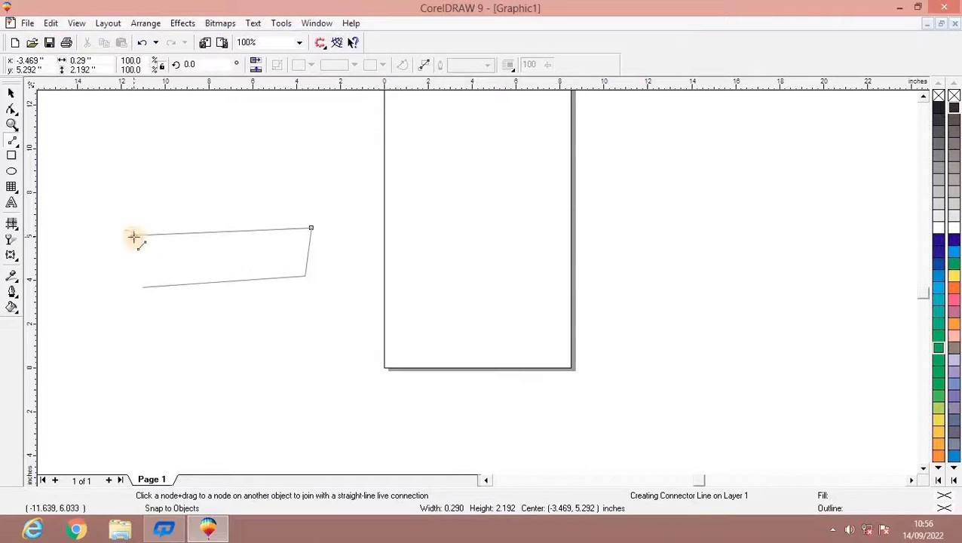
left_click_drag(129, 236, 148, 319)
left_click_drag(229, 240, 249, 318)
Save the drawing to the Desktop as a CDR file named dhghh.
left_click(27, 23)
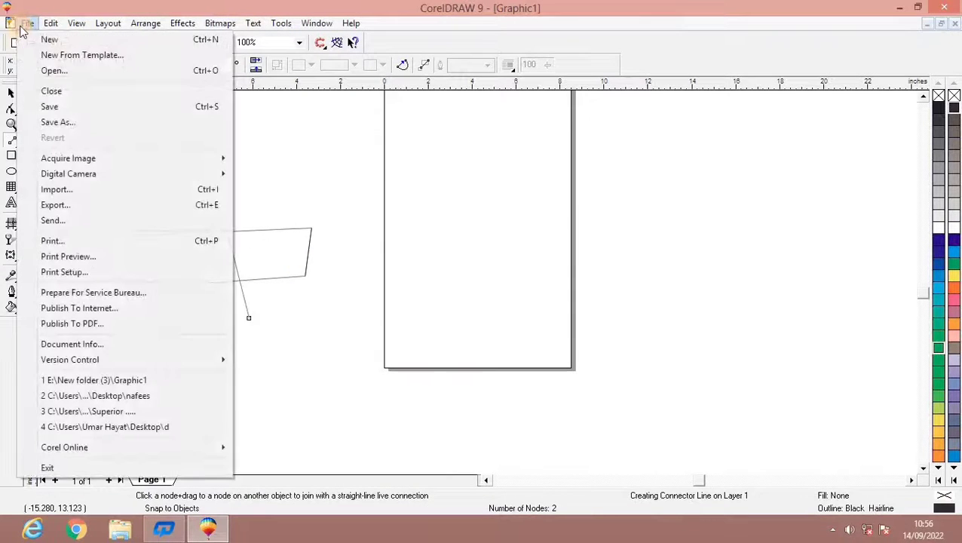
left_click(70, 122)
left_click(488, 311)
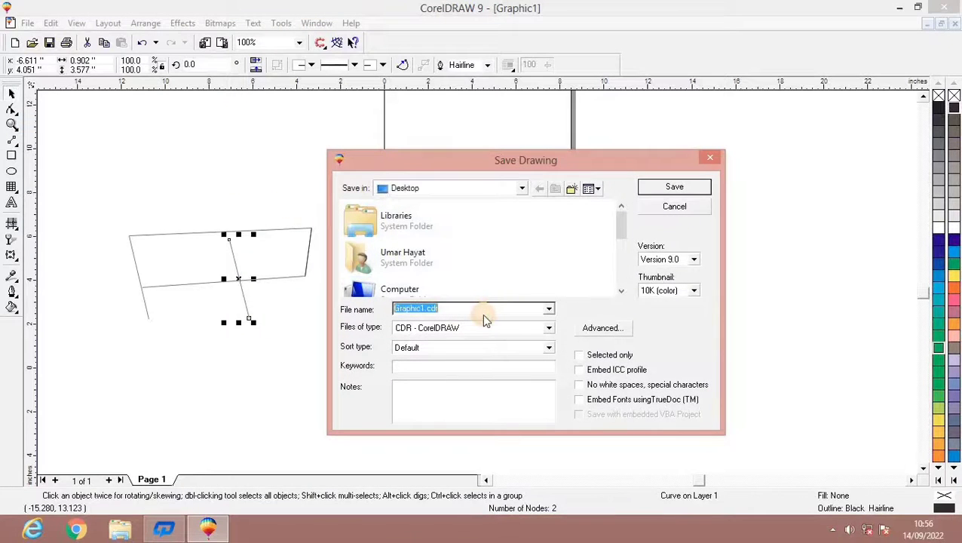
type("dh")
left_click(673, 188)
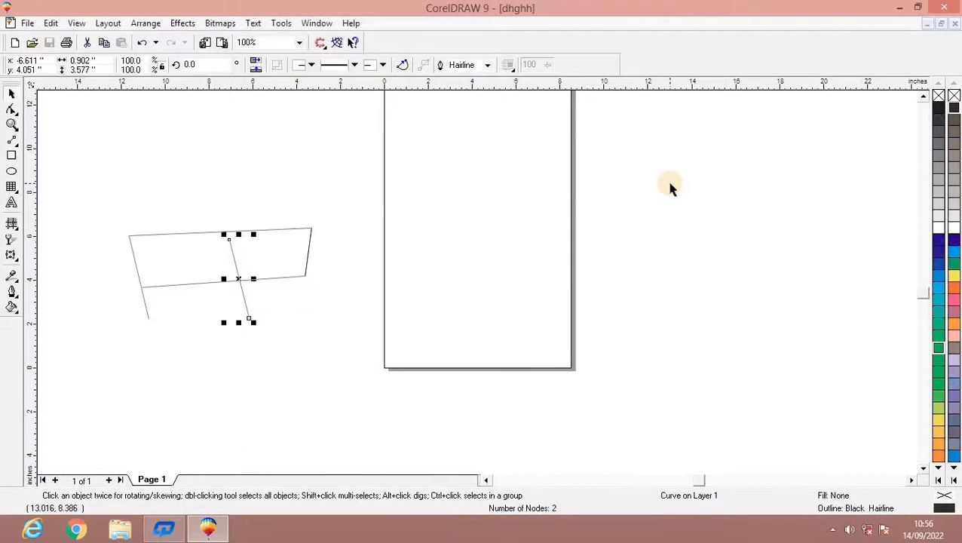
Select the connector lines, and begin artistic text in 24-point Berlin Sans FB Demi with the line SO IF YOU THINK THAT.
left_click_drag(104, 208, 348, 368)
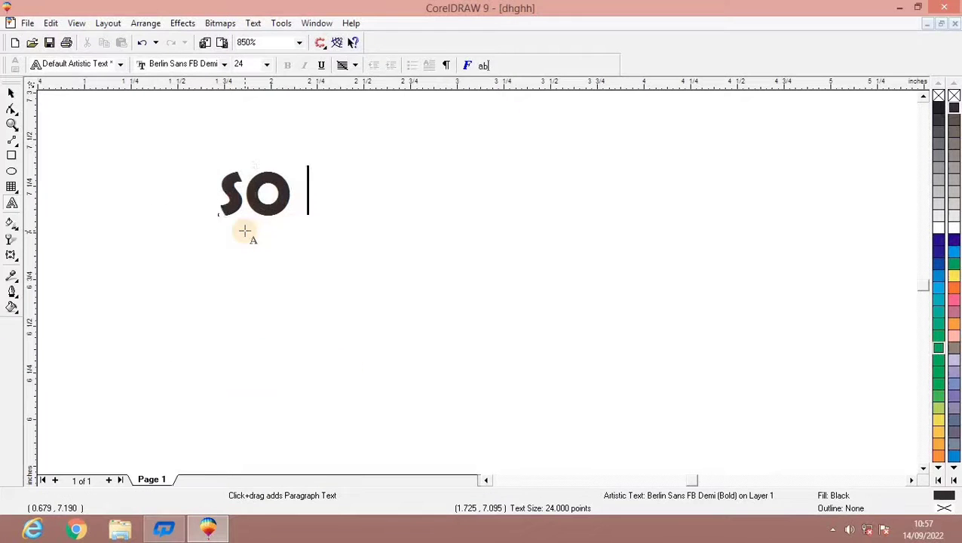
type("IF YOU ")
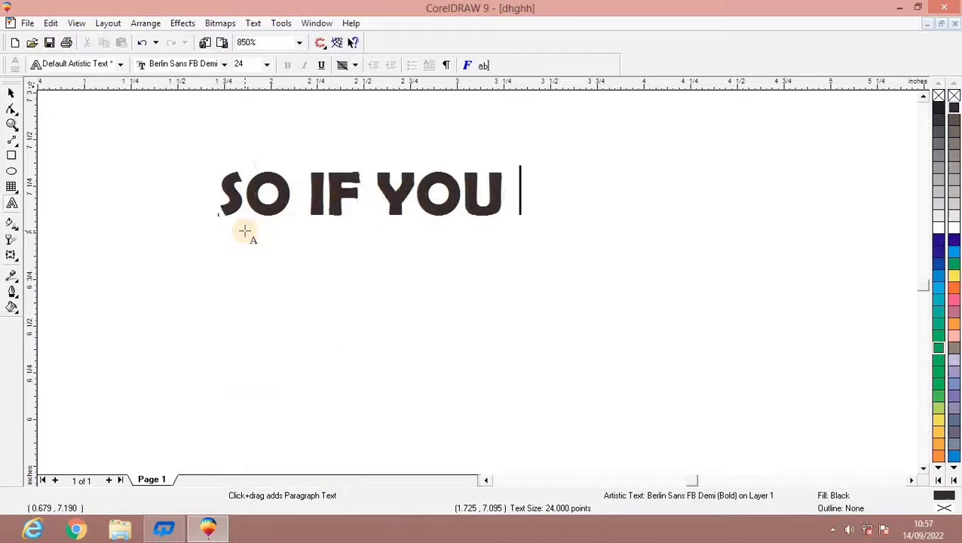
type("THINK THAT")
key("Return")
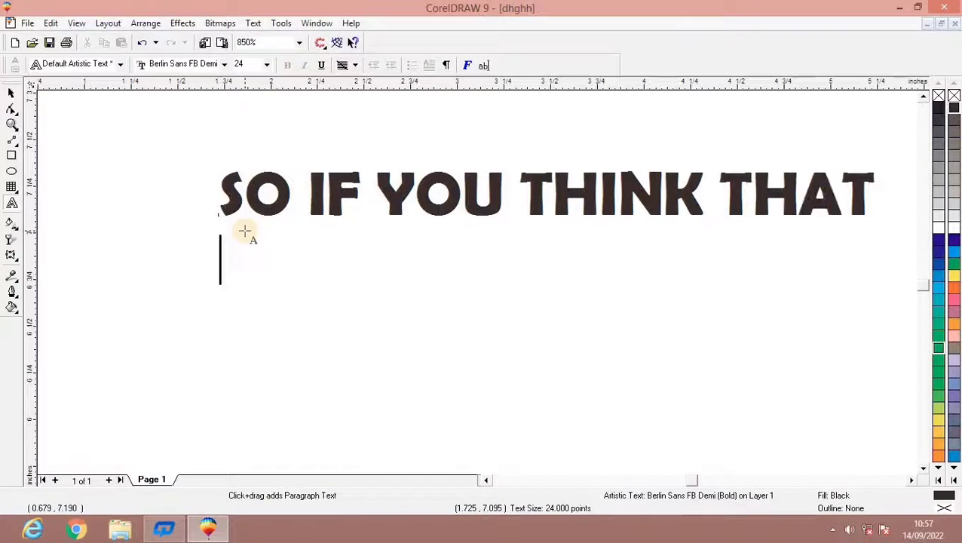
Continue the text with the lines THIS VIDEO IS HELPFUL and FOR YOU EVEN LITTLTLE.
type("THIS VIDEO IS")
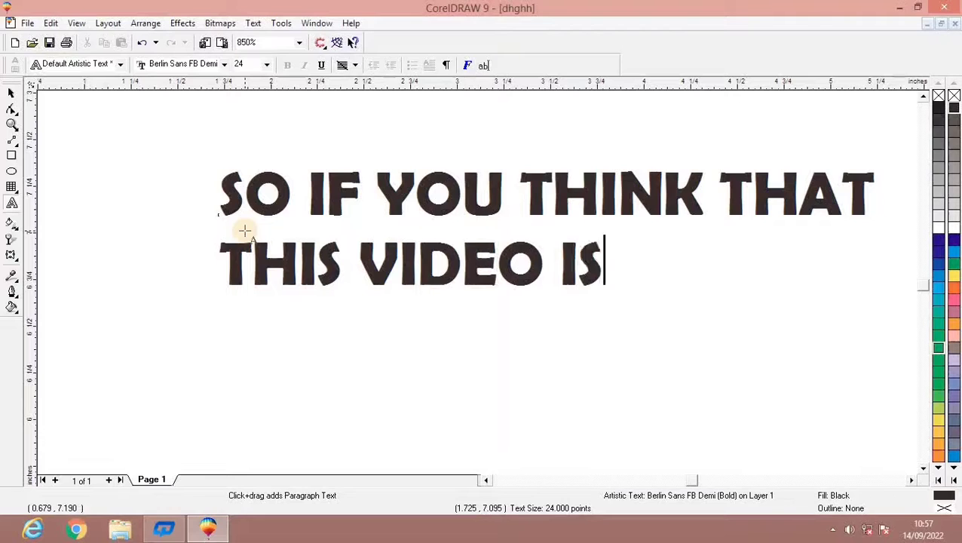
type(" HELPFUL FOR YOU A")
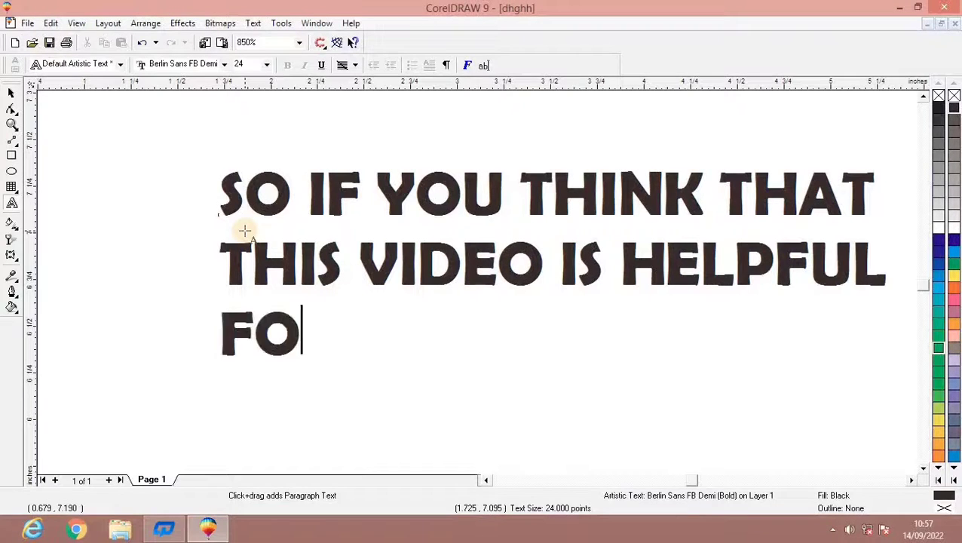
key("BackSpace")
key("BackSpace")
type("EV")
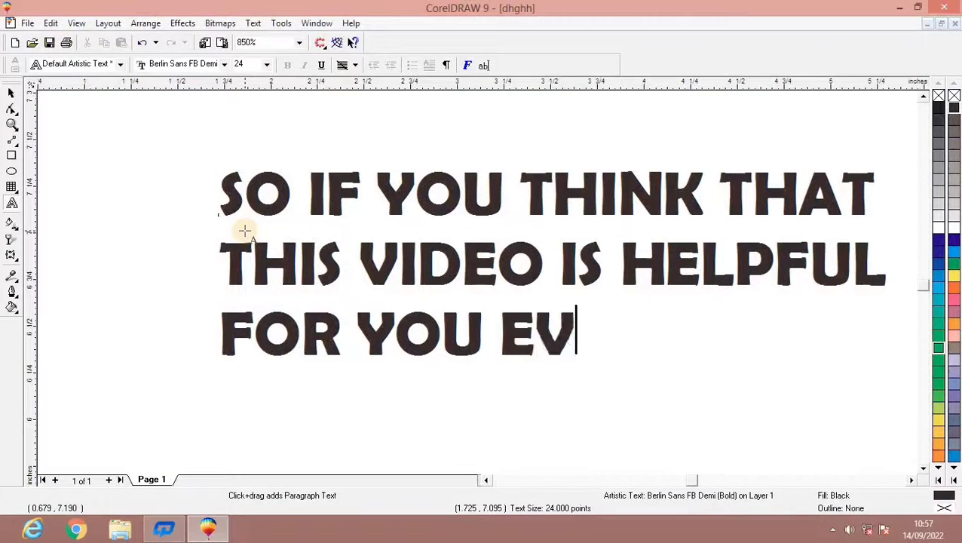
type("EN LITTLTLE")
key("Return")
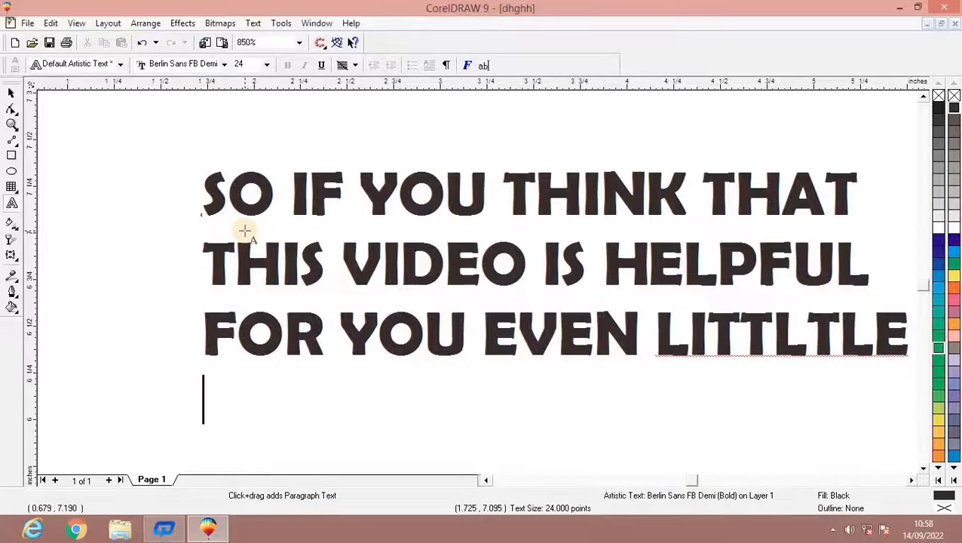
Add the fourth text line, THEN SUBSCRIBE OUR C.
type("THEN SUBSCRIBE OU")
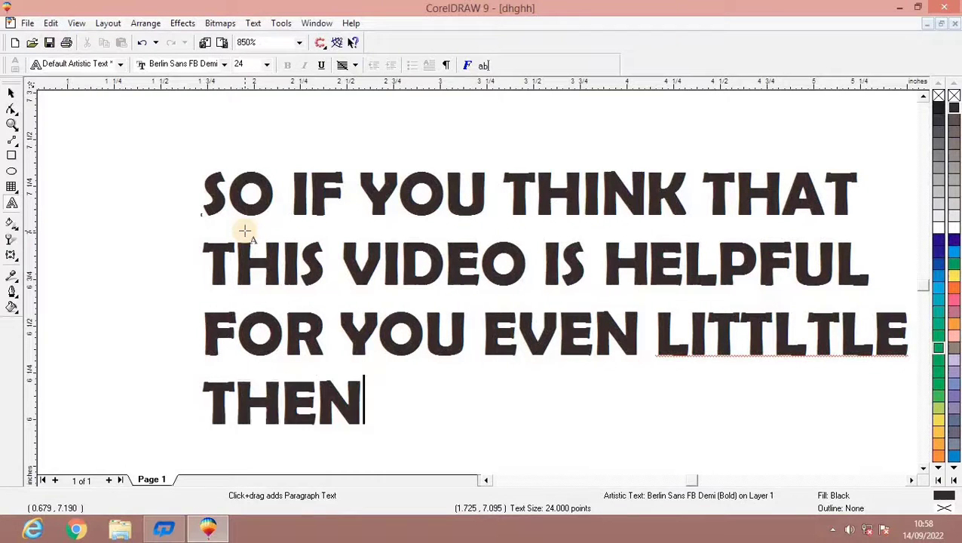
type("R CHAM=")
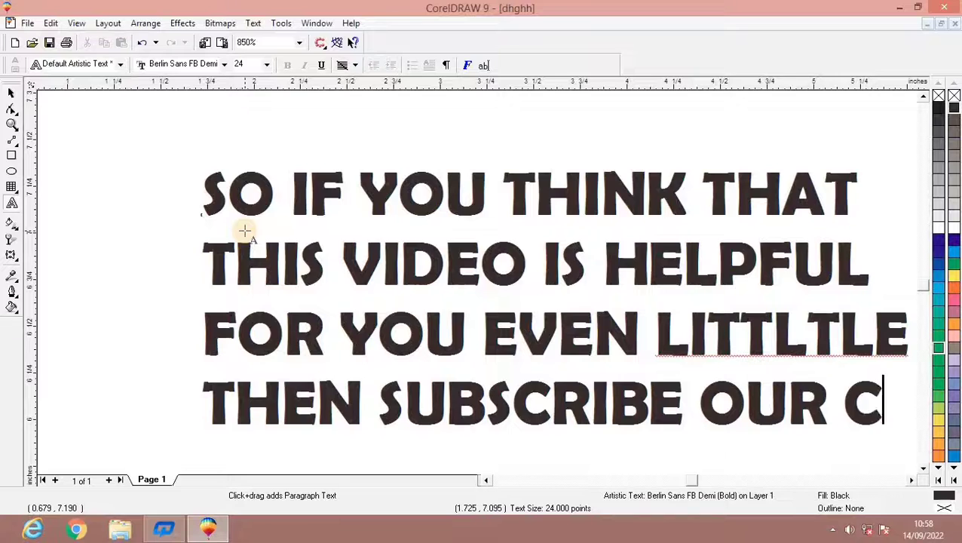